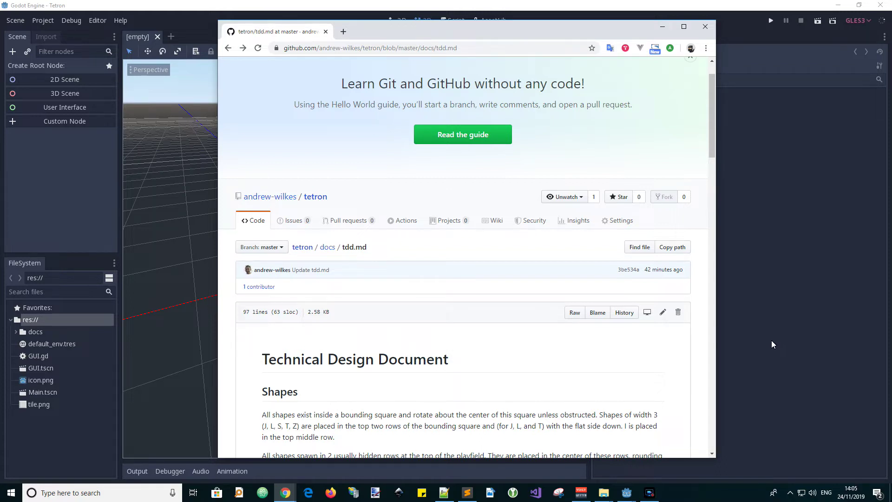
# Review the design document's shape patterns, local grid coordinates and shape rotation rules on GitHub.
pyautogui.moveTo(713, 153); pyautogui.dragTo(724, 222)
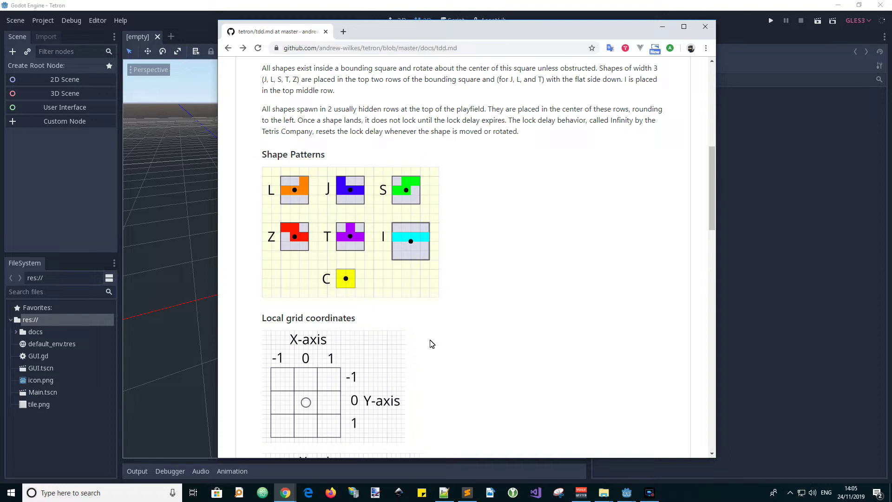
pyautogui.scroll(-2, 422, 335)
pyautogui.scroll(-3, 421, 334)
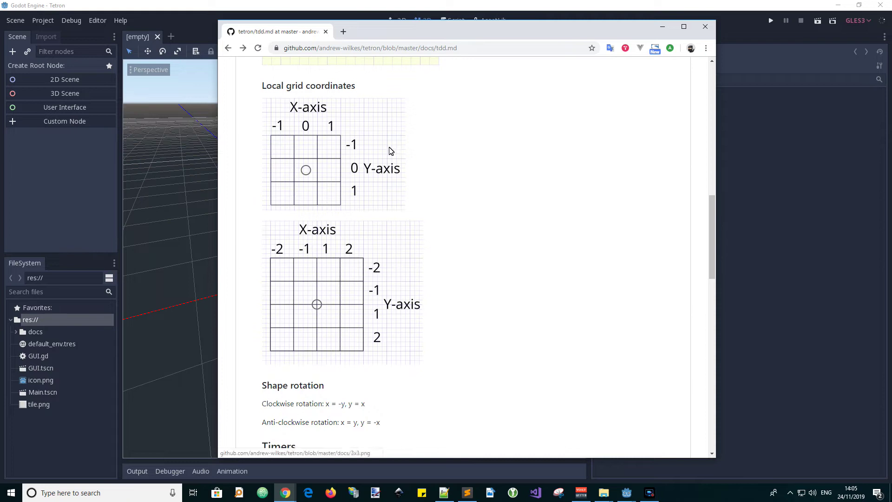
pyautogui.moveTo(261, 86); pyautogui.dragTo(352, 90)
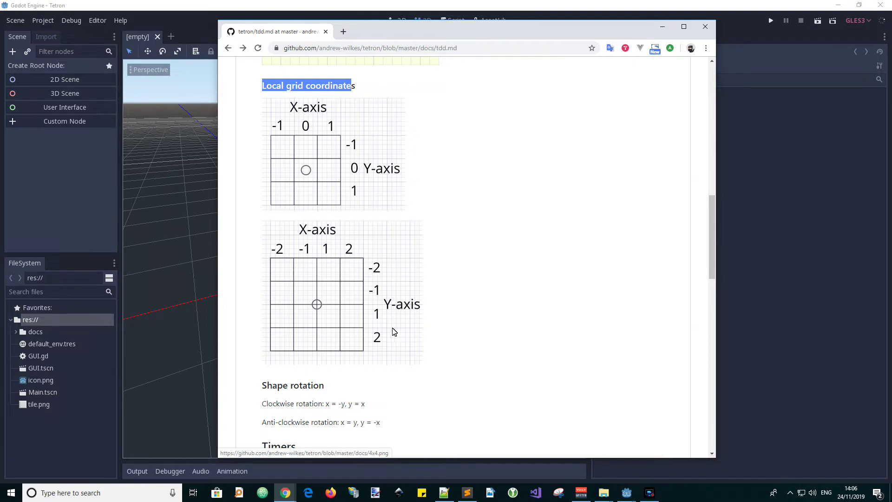
pyautogui.scroll(-2, 358, 371)
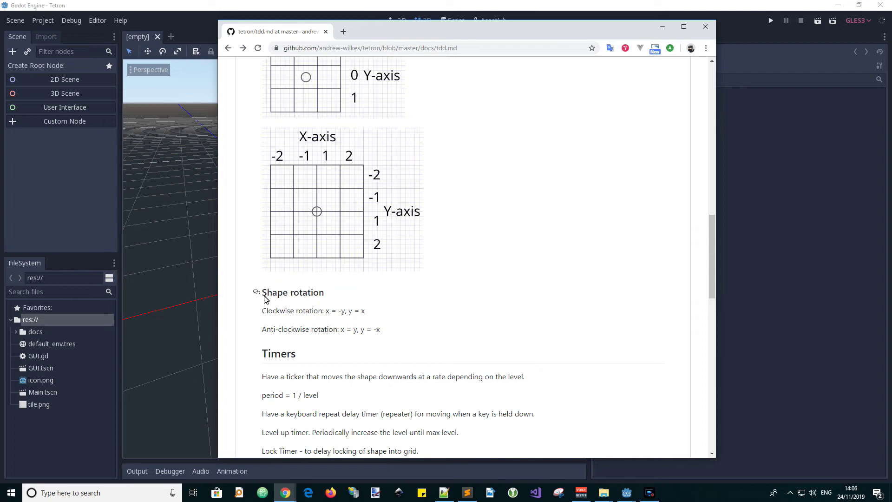
pyautogui.moveTo(264, 298); pyautogui.dragTo(325, 296)
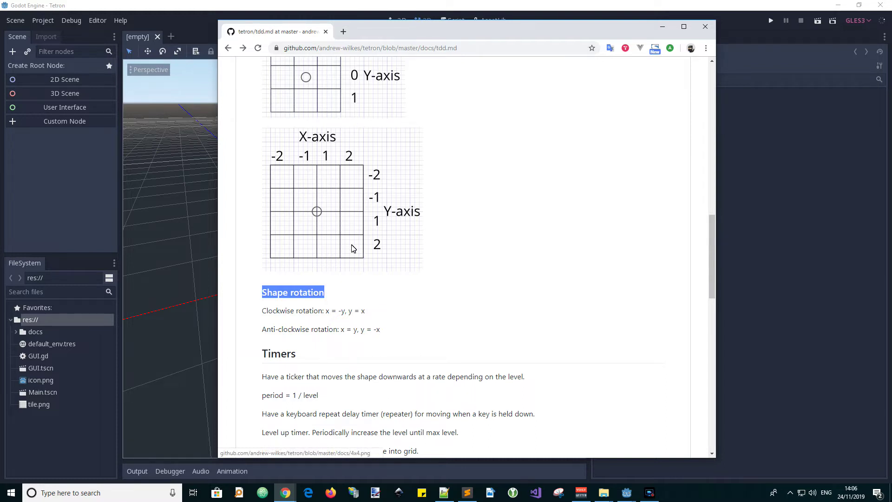
pyautogui.scroll(4, 484, 303)
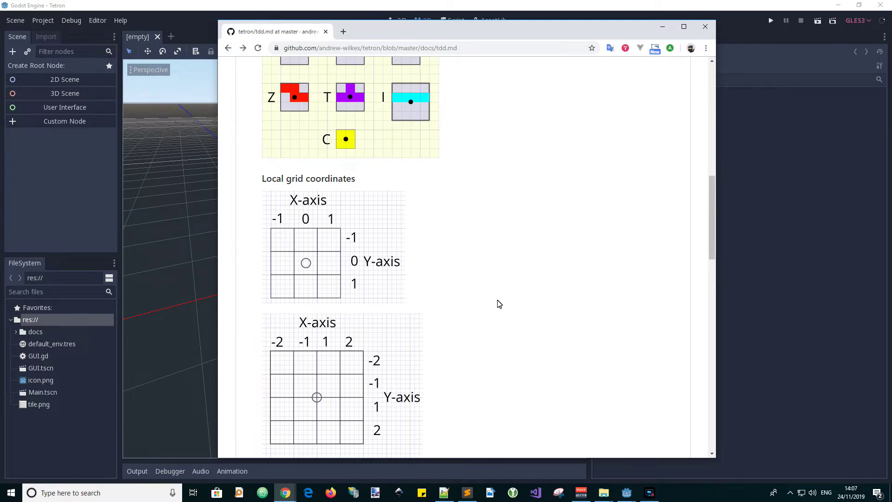
pyautogui.scroll(3, 499, 303)
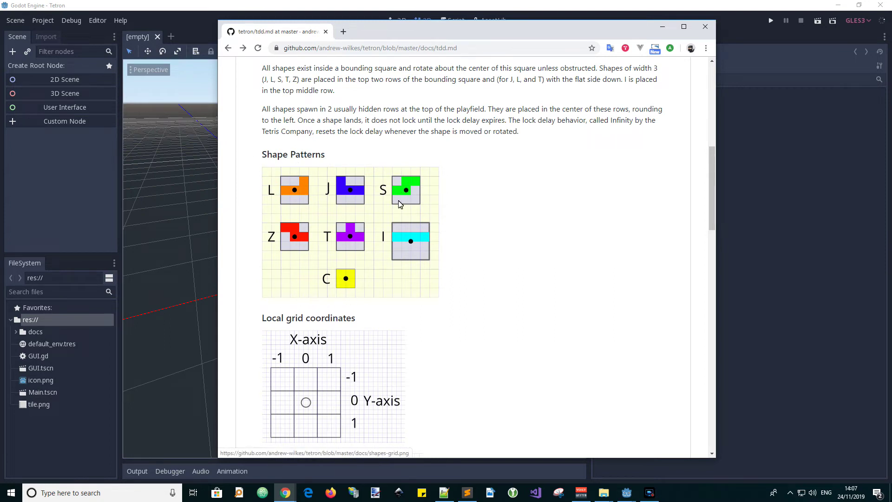
# Switch to Godot, create a User Interface root node and change its type to GridContainer.
pyautogui.click(164, 193)
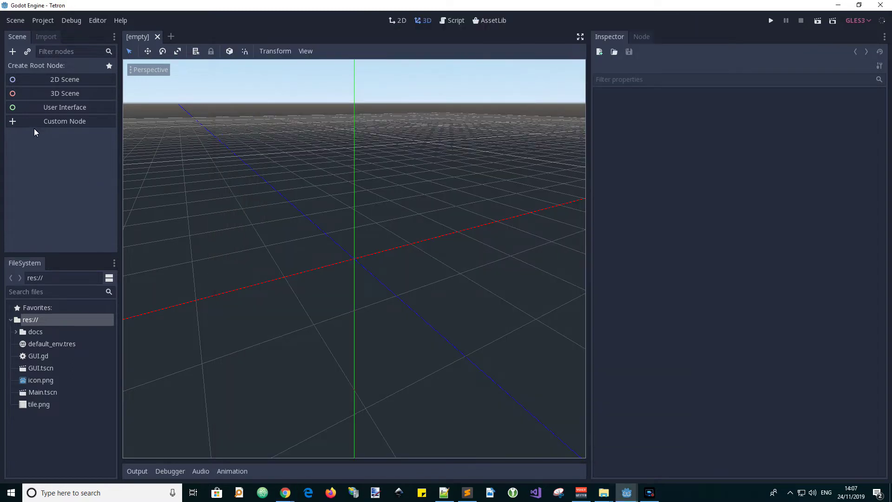
pyautogui.click(63, 108)
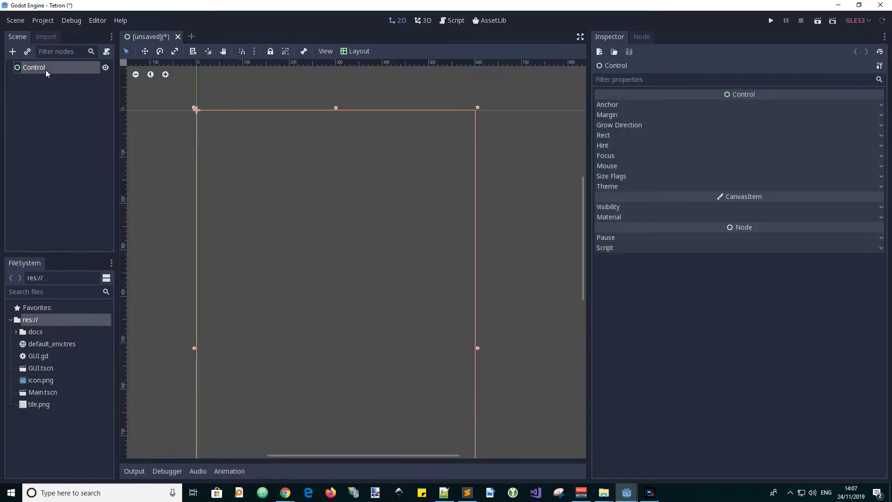
pyautogui.rightClick(40, 68)
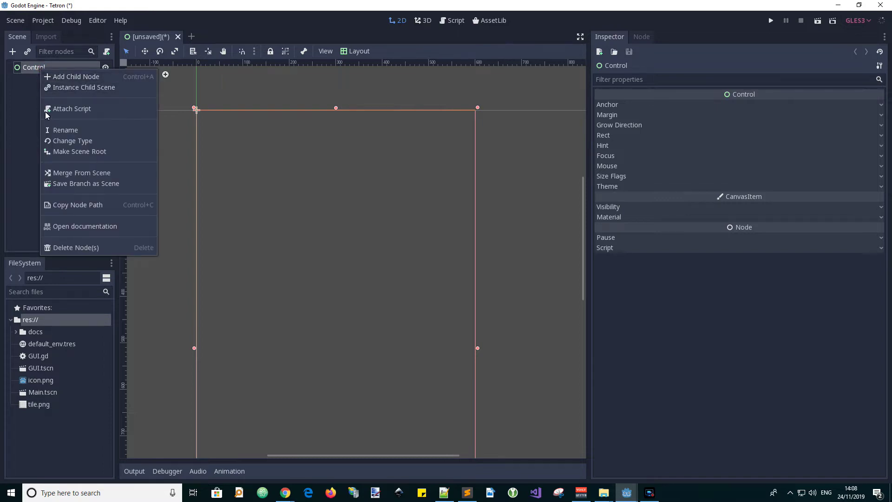
pyautogui.click(78, 140)
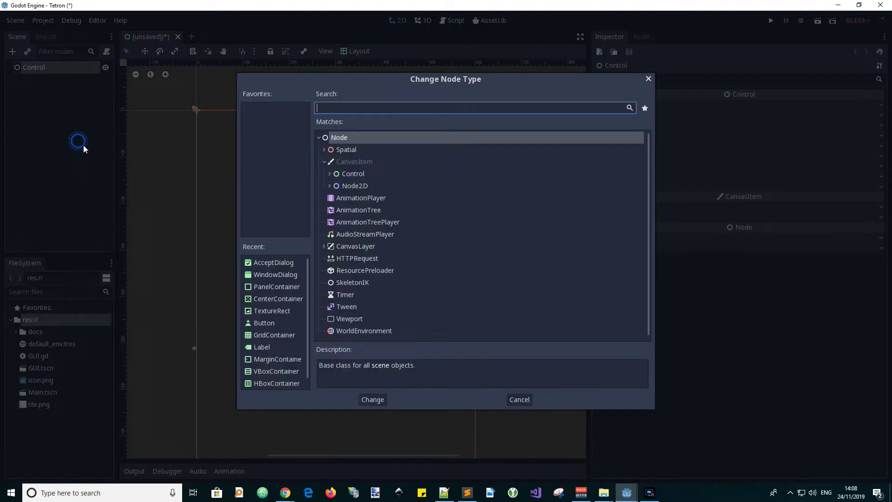
pyautogui.click(272, 335)
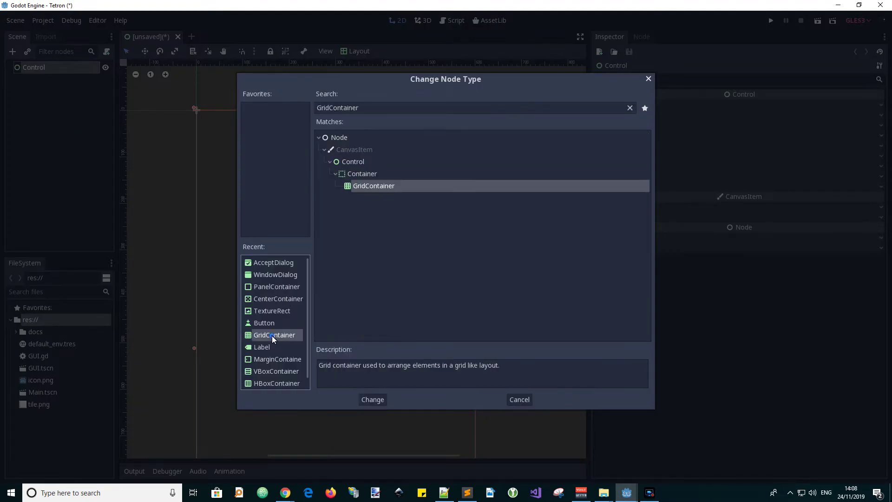
pyautogui.click(379, 400)
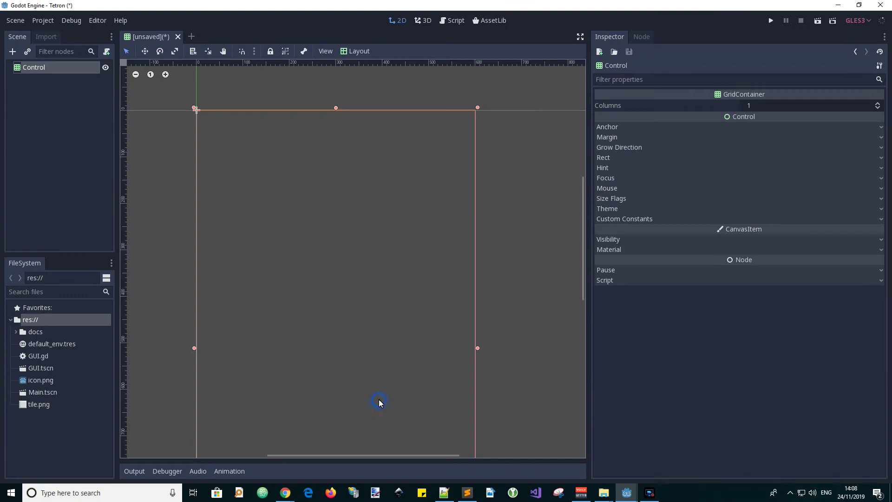
# Rename the root node Shapes and save the scene as Shapes.tscn in the project's root folder.
pyautogui.doubleClick(45, 68)
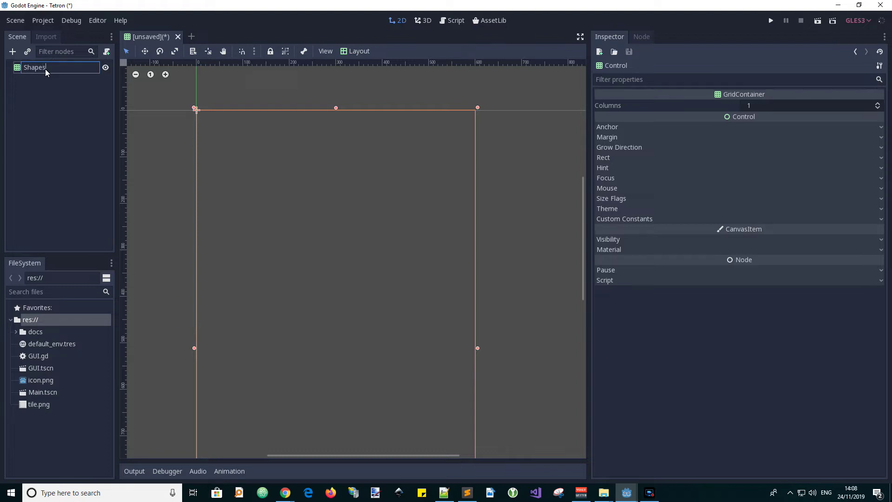
pyautogui.press('Return')
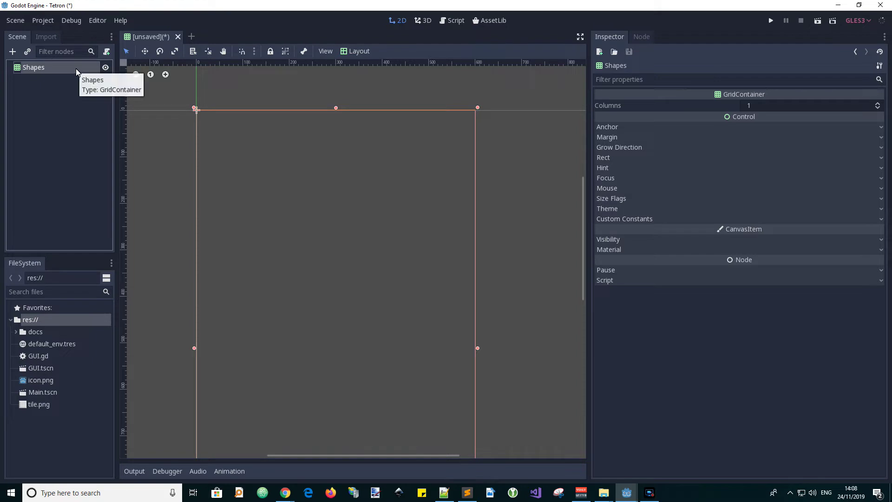
pyautogui.hotkey('ctrl', 's')
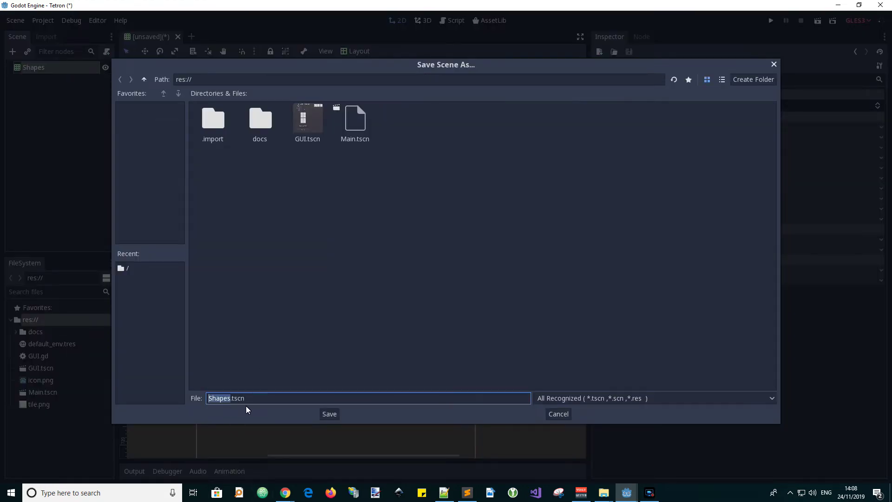
pyautogui.click(331, 414)
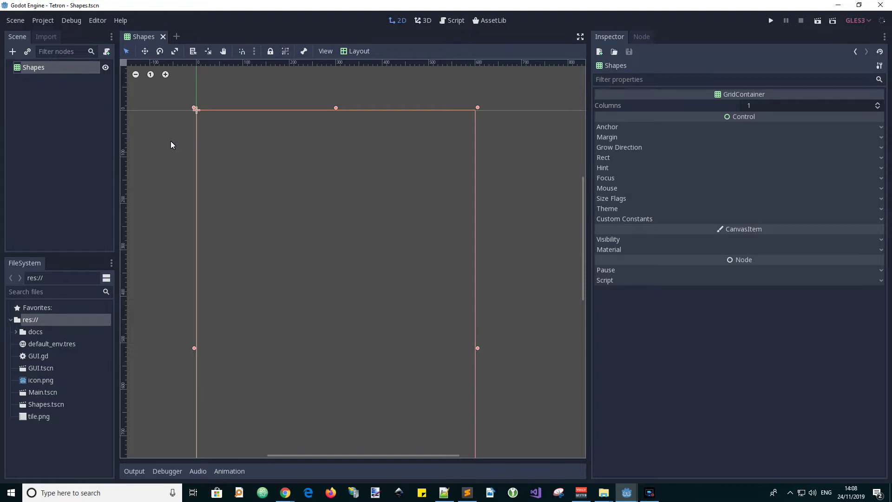
# Add a GridContainer as a child of the Shapes node.
pyautogui.rightClick(29, 69)
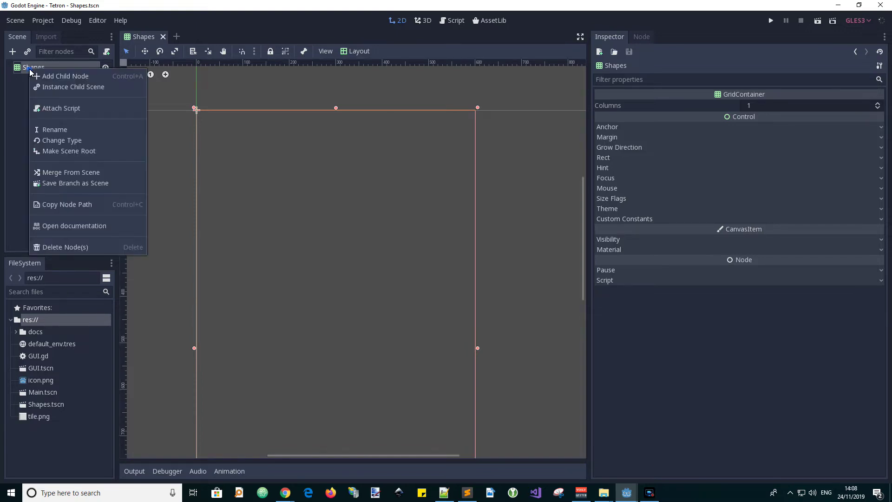
pyautogui.click(52, 76)
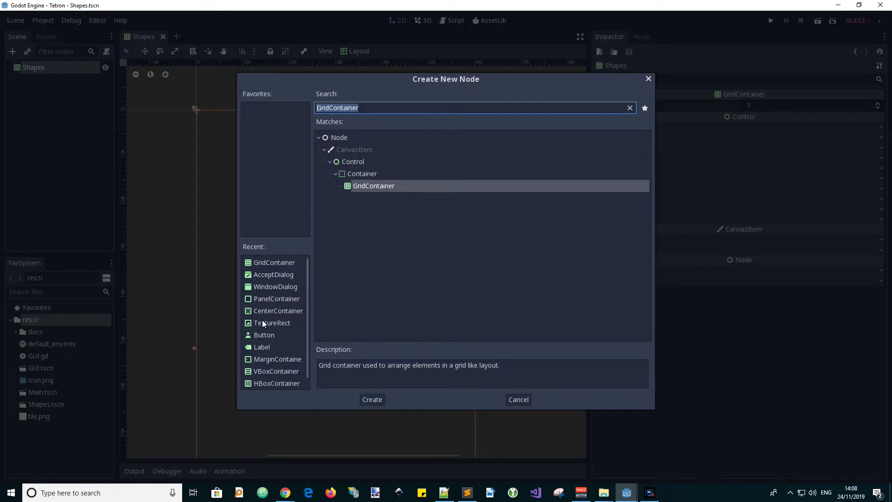
pyautogui.click(272, 263)
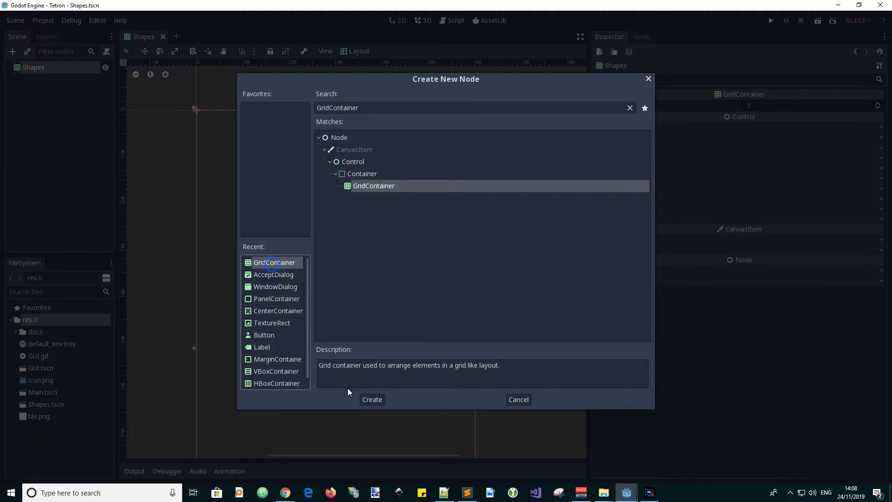
pyautogui.click(372, 399)
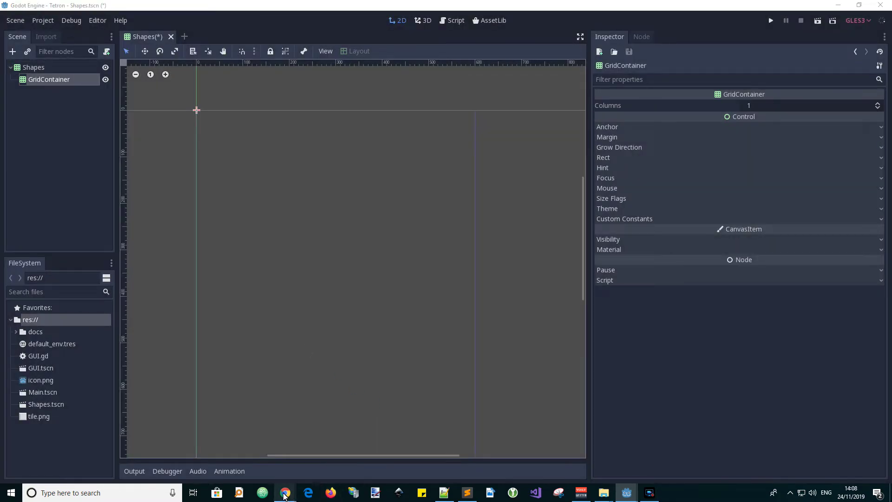
# Consult the shape patterns in the design document and rename the child GridContainer L after the first shape.
pyautogui.moveTo(285, 493)
pyautogui.click(317, 471)
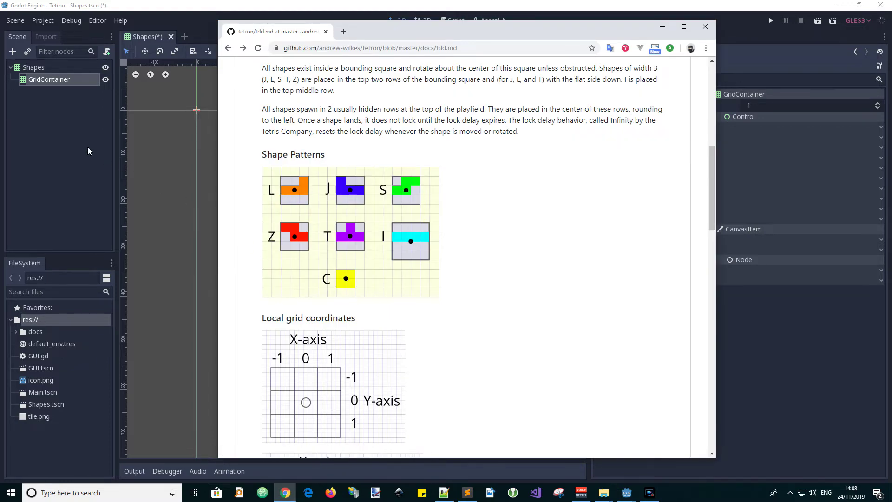
pyautogui.click(55, 81)
pyautogui.click(63, 80)
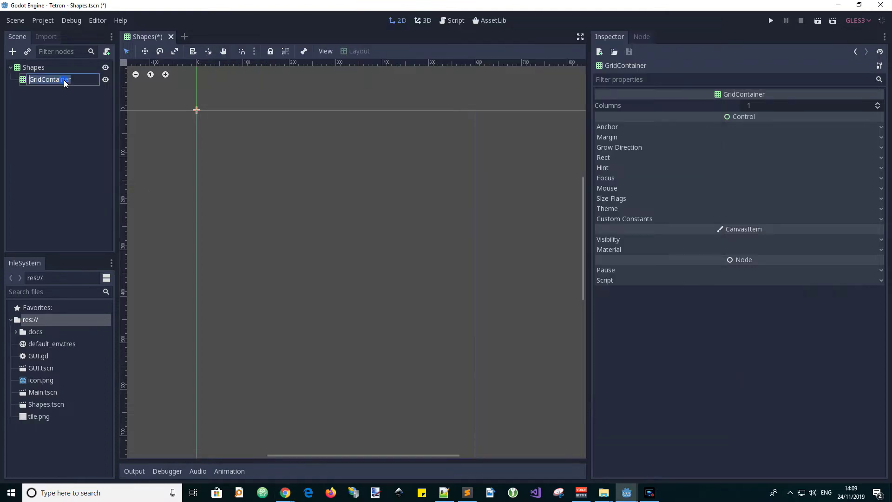
pyautogui.write('L')
pyautogui.press('Return')
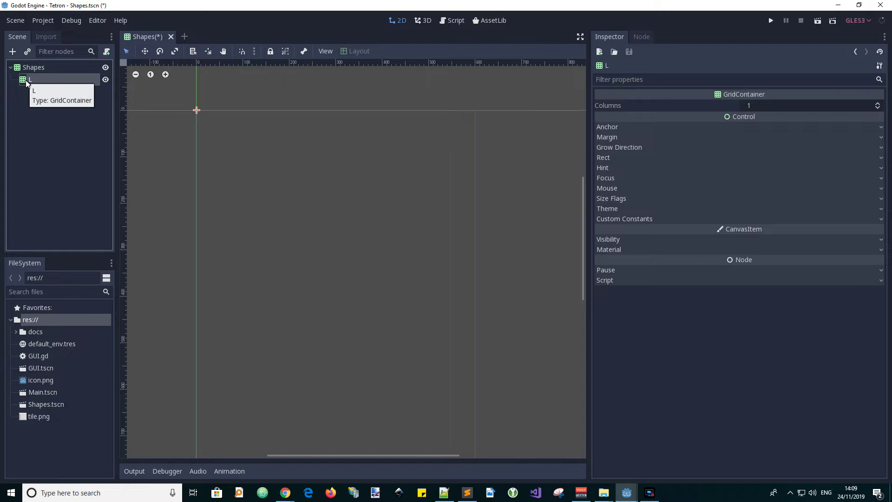
# Add a TextureRect as a child of the L node and name it Cell.
pyautogui.click(12, 51)
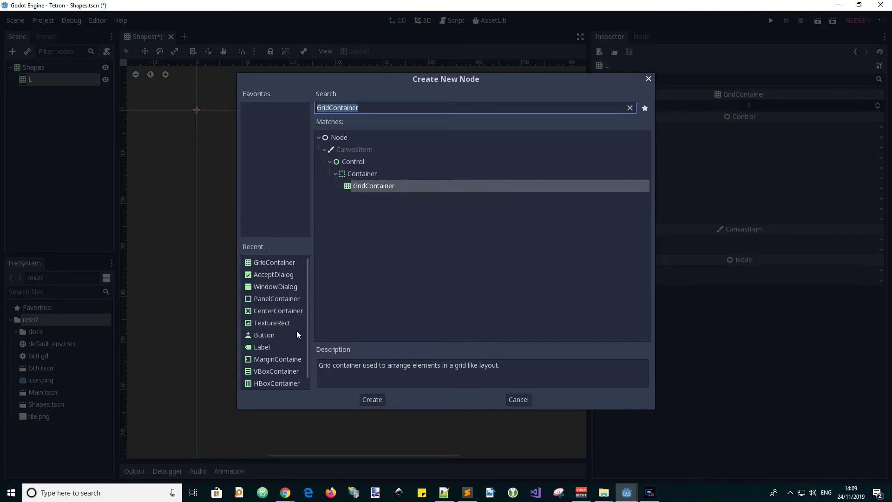
pyautogui.click(285, 325)
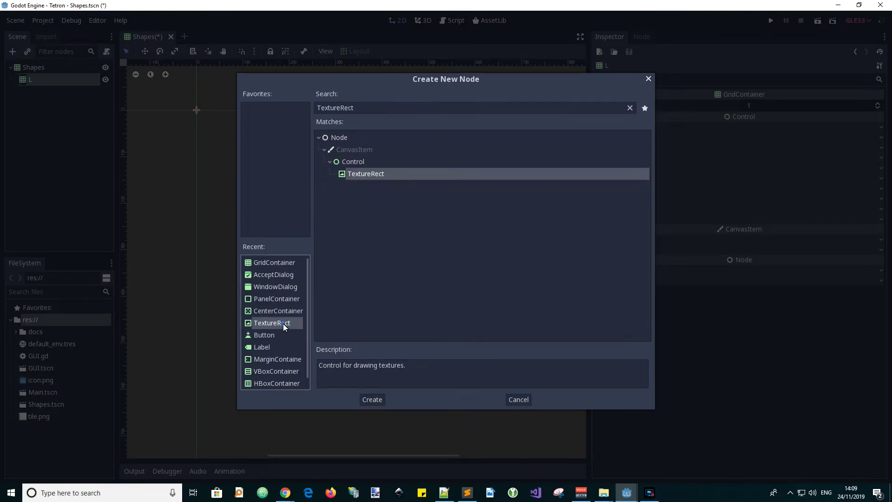
pyautogui.click(371, 400)
pyautogui.click(63, 91)
pyautogui.write('Ce')
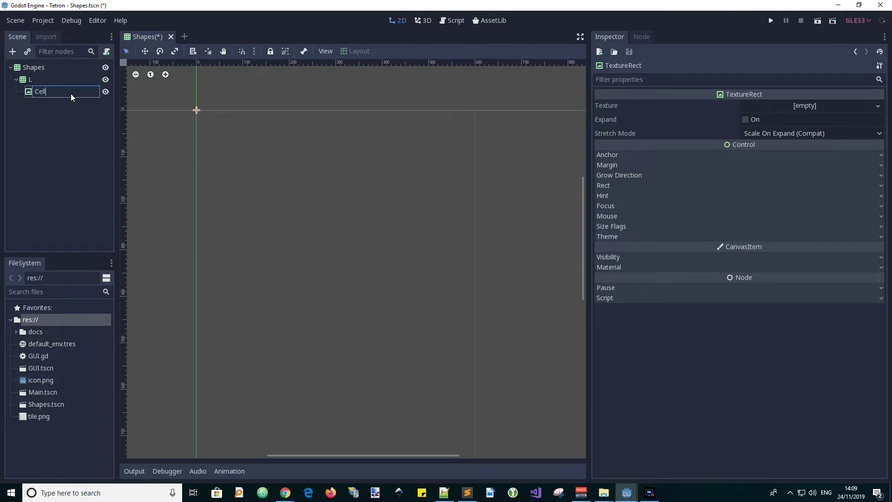
pyautogui.write('ll')
pyautogui.press('Return')
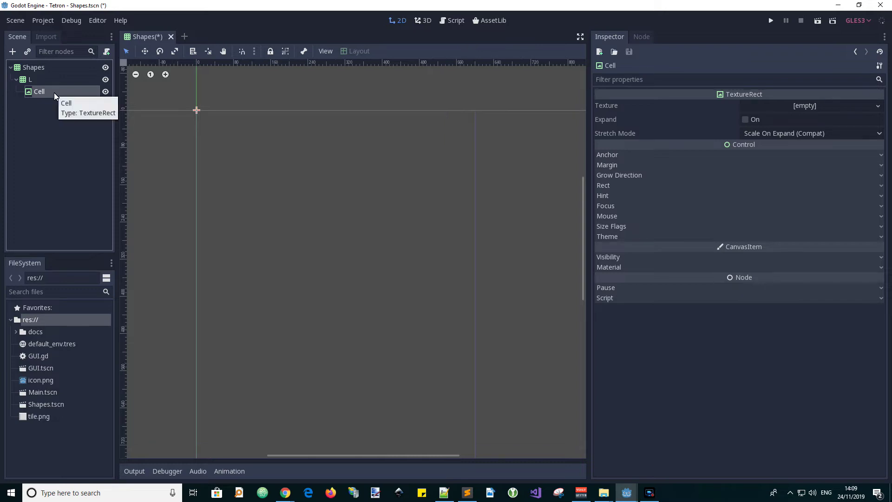
# Duplicate the Cell node and rename the copy BlankCell.
pyautogui.hotkey('ctrl', 'd')
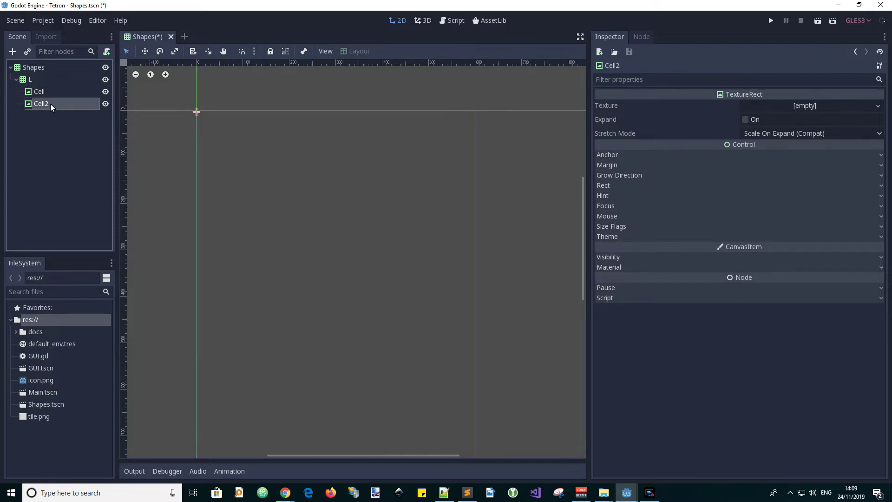
pyautogui.doubleClick(49, 104)
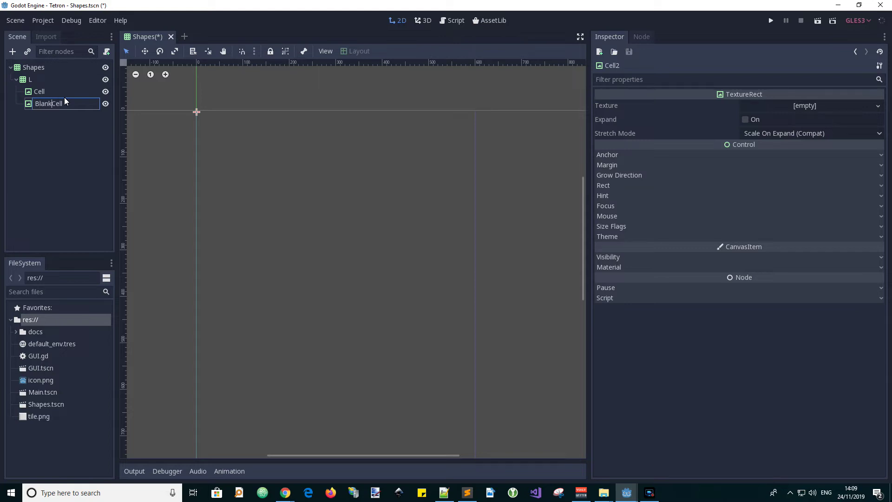
pyautogui.press('Return')
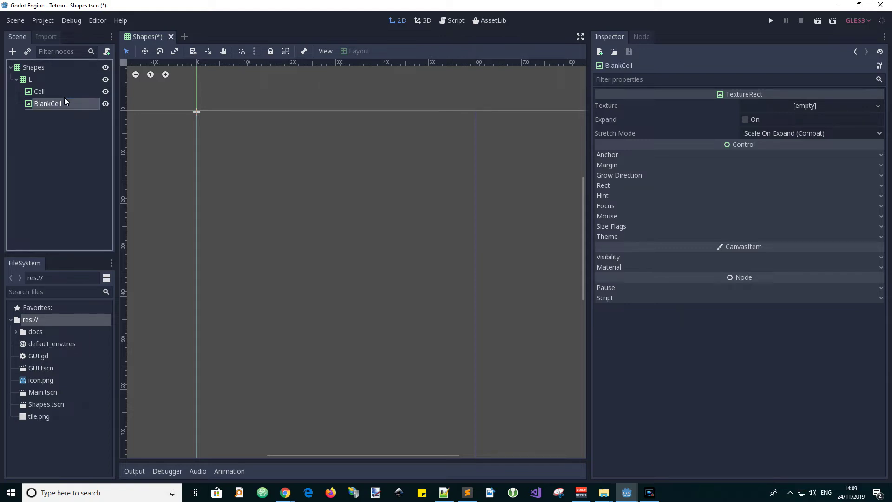
# Assign tile.png as the texture of the Cell node.
pyautogui.click(44, 93)
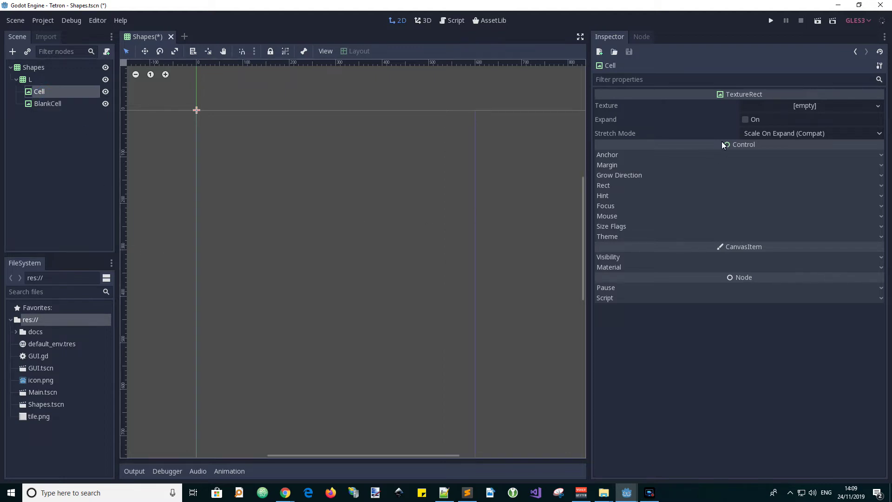
pyautogui.click(783, 107)
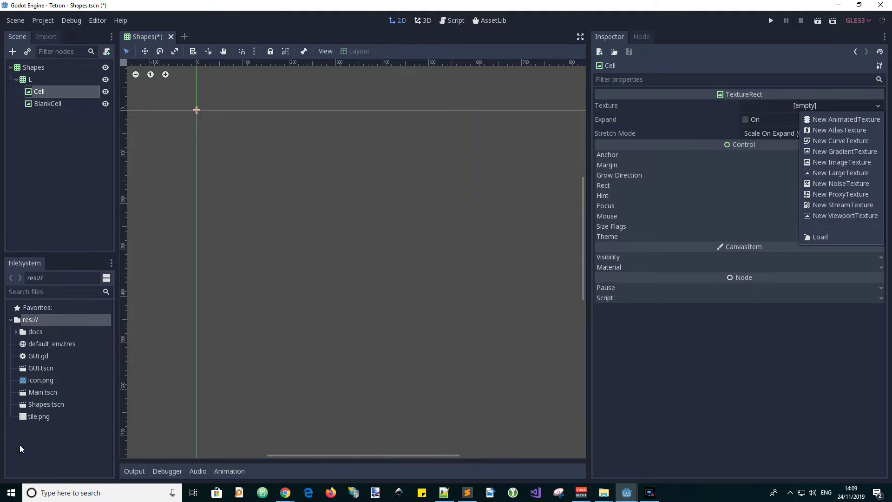
pyautogui.moveTo(33, 419); pyautogui.dragTo(793, 103)
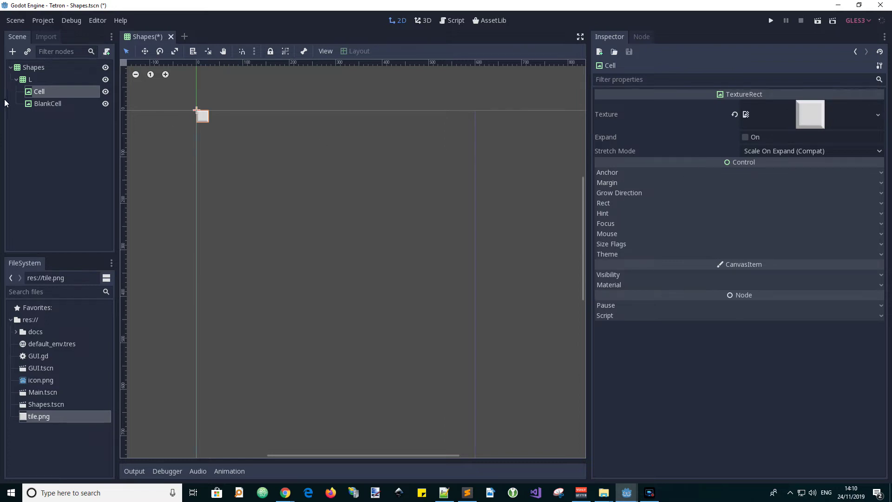
# Assign tile.png as the BlankCell node's texture and make it fully transparent by setting its Modulate alpha to 0.
pyautogui.click(55, 104)
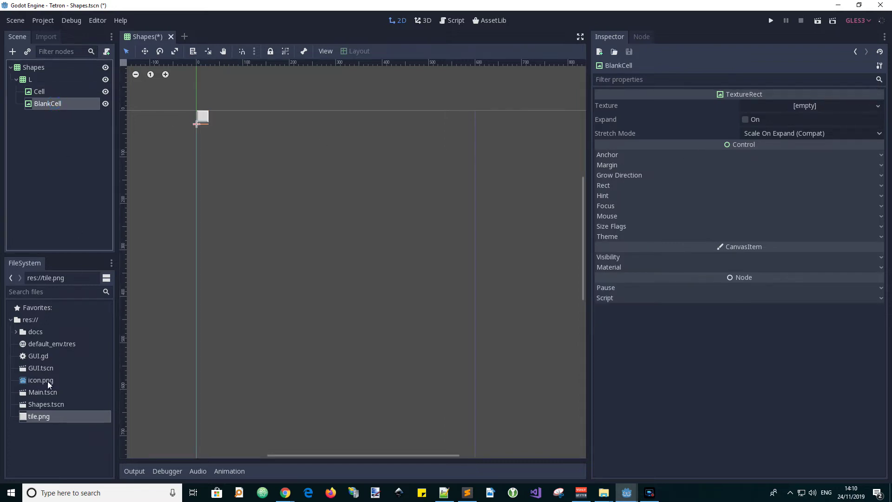
pyautogui.moveTo(40, 417); pyautogui.dragTo(779, 105)
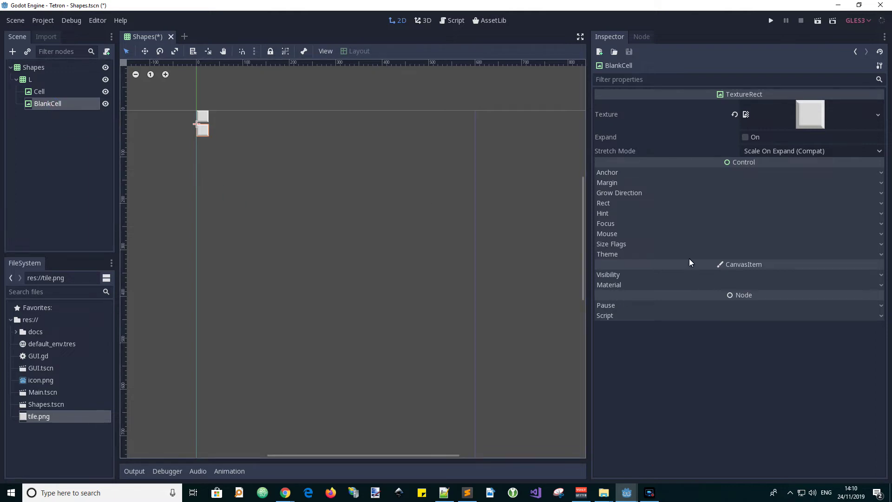
pyautogui.click(742, 275)
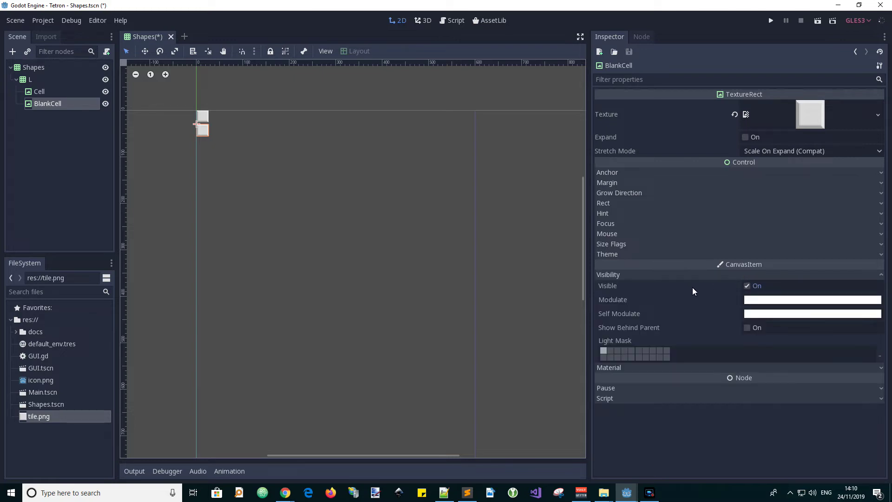
pyautogui.click(762, 300)
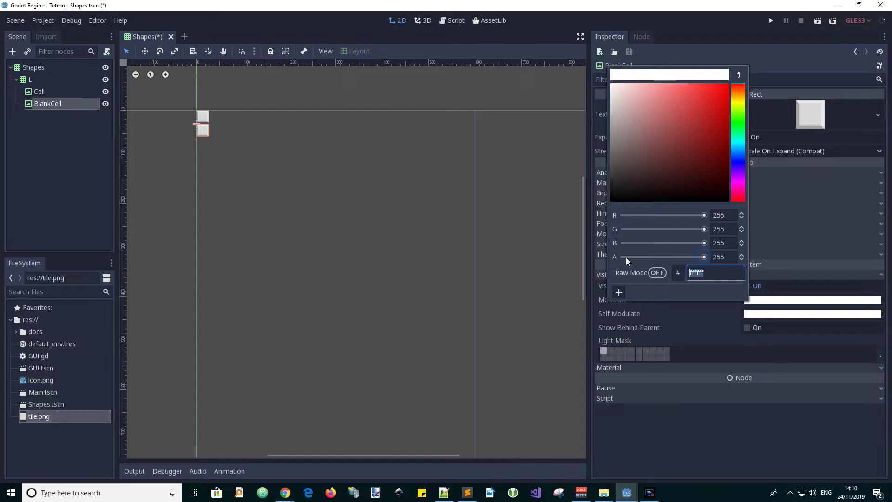
pyautogui.moveTo(628, 256); pyautogui.dragTo(623, 256)
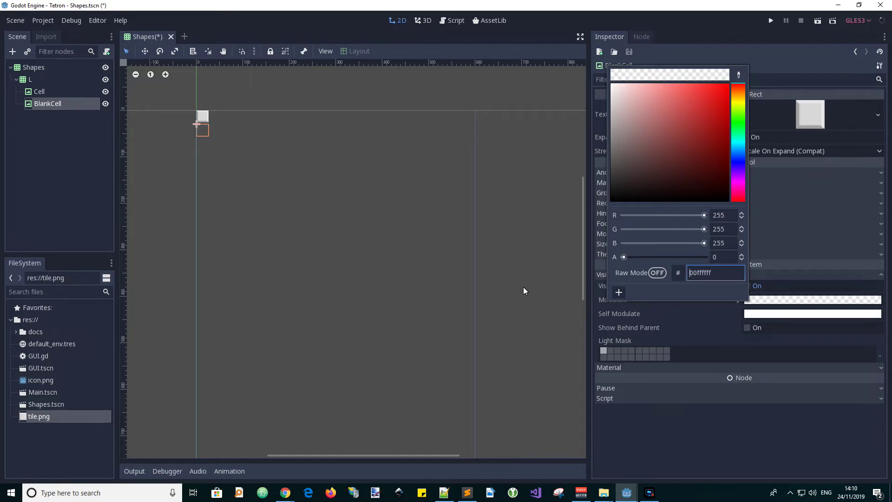
pyautogui.click(284, 137)
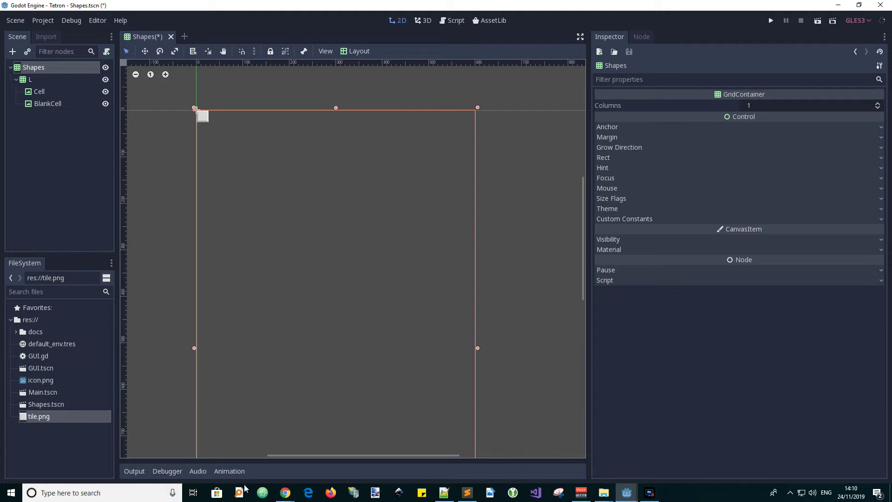
# Consult the L pattern in the design document and set the L grid container's Columns to 3.
pyautogui.click(288, 497)
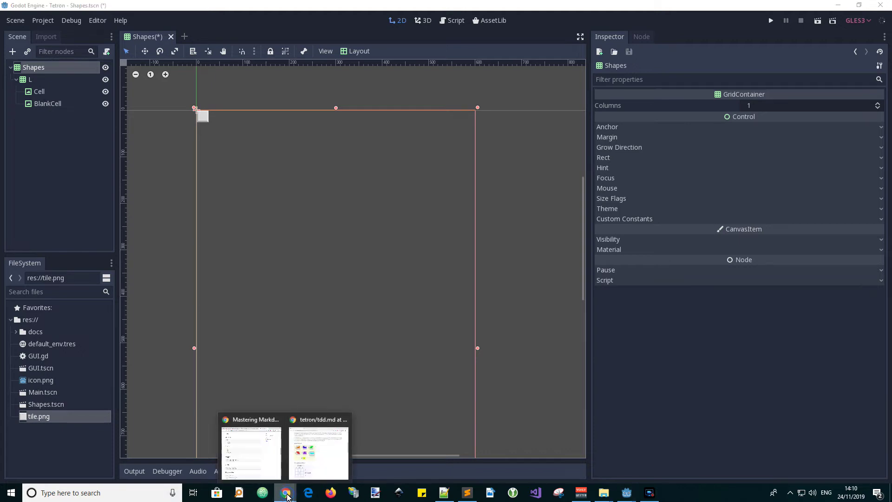
pyautogui.click(316, 465)
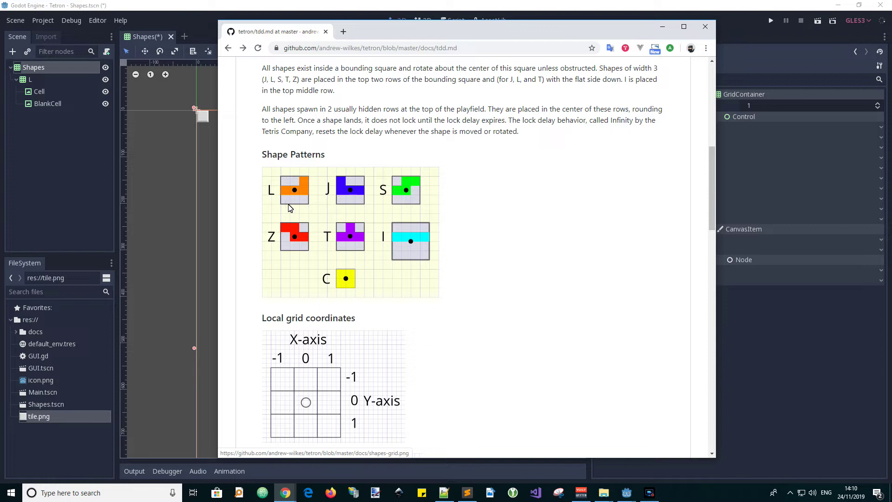
pyautogui.click(34, 82)
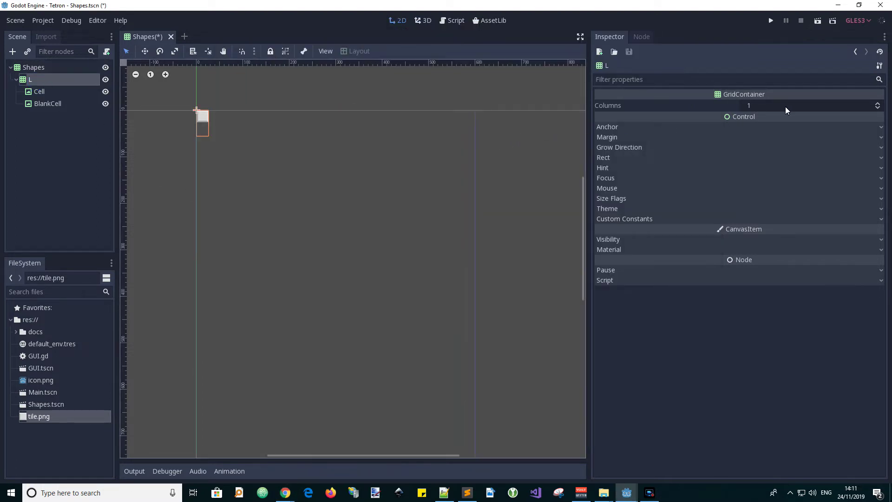
pyautogui.click(877, 103)
pyautogui.click(877, 103)
# Check the L pattern again, move BlankCell above Cell in the L node, and duplicate BlankCell once.
pyautogui.hotkey('alt', 'Tab')
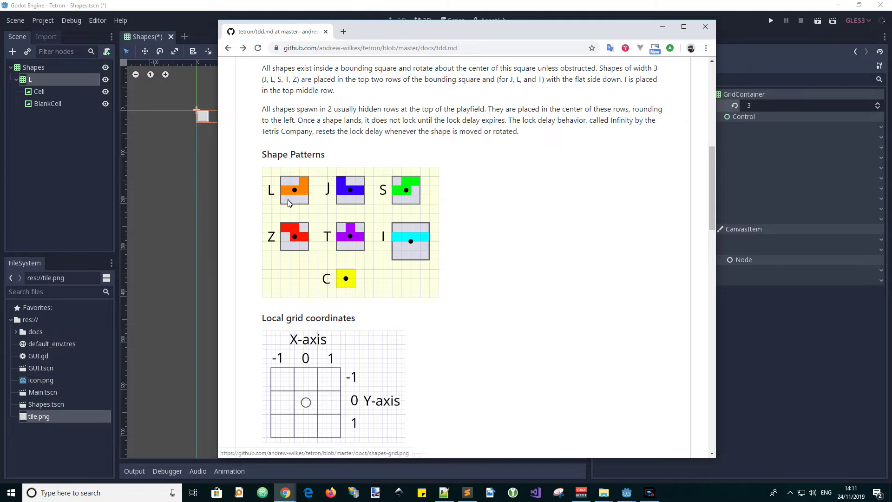
pyautogui.moveTo(53, 103); pyautogui.dragTo(60, 90)
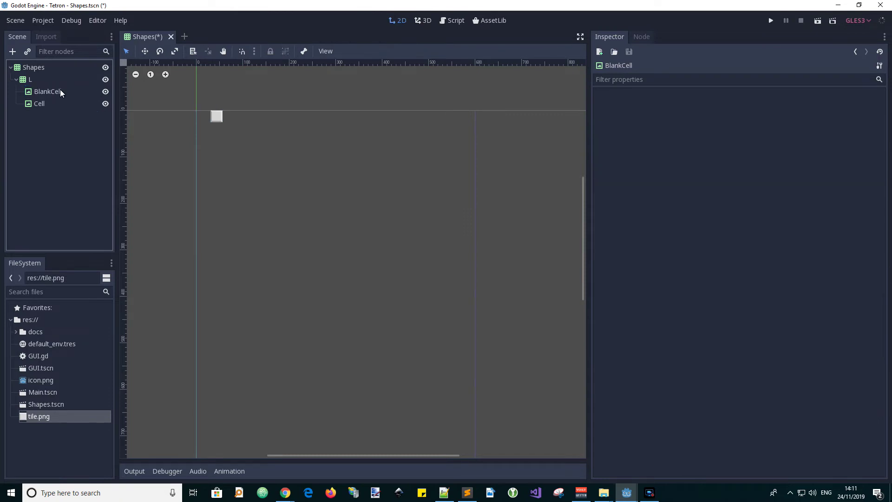
pyautogui.click(55, 92)
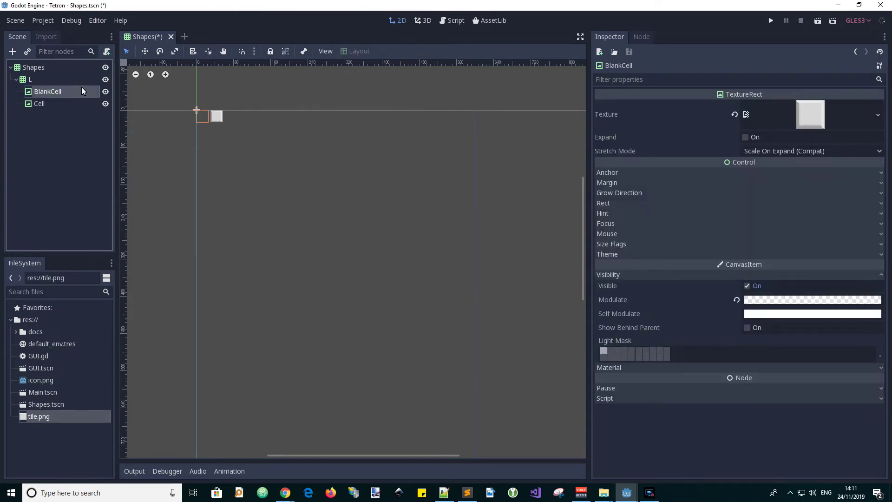
pyautogui.hotkey('ctrl', 'd')
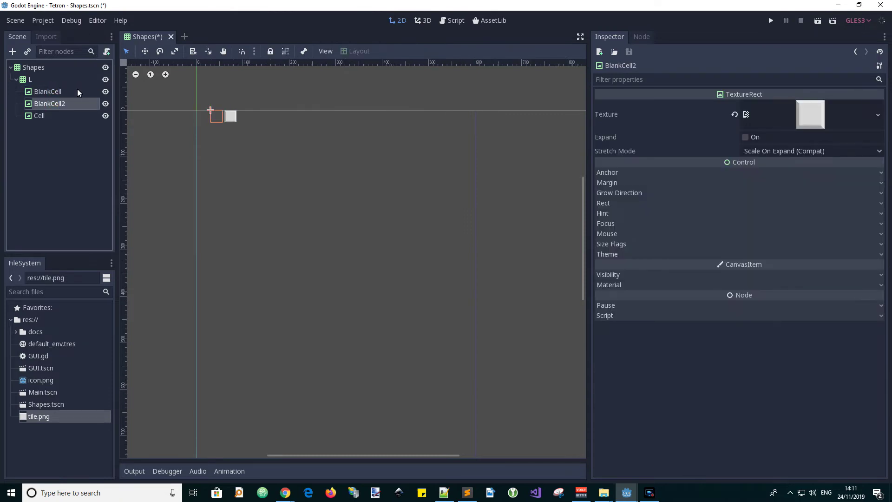
# Duplicate the Cell node three times to fill the L shape's middle row.
pyautogui.click(41, 117)
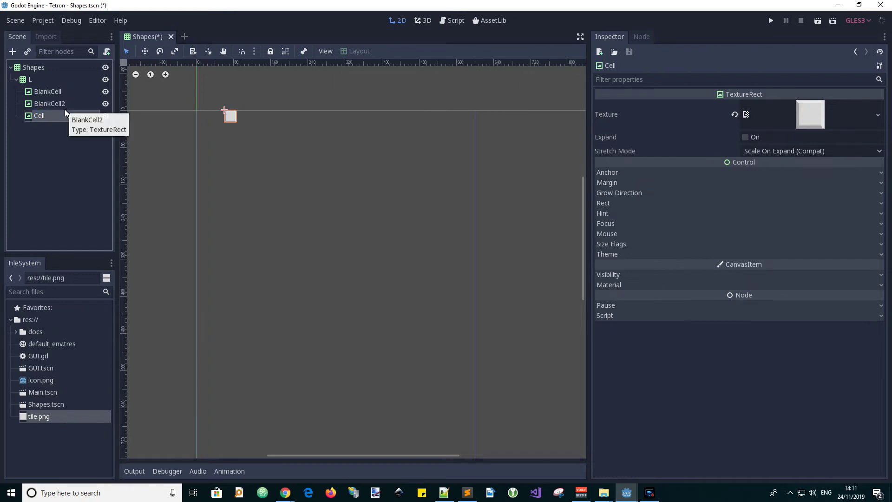
pyautogui.hotkey('ctrl', 'd')
pyautogui.hotkey('ctrl', 'd')
pyautogui.hotkey('ctrl', 'd')
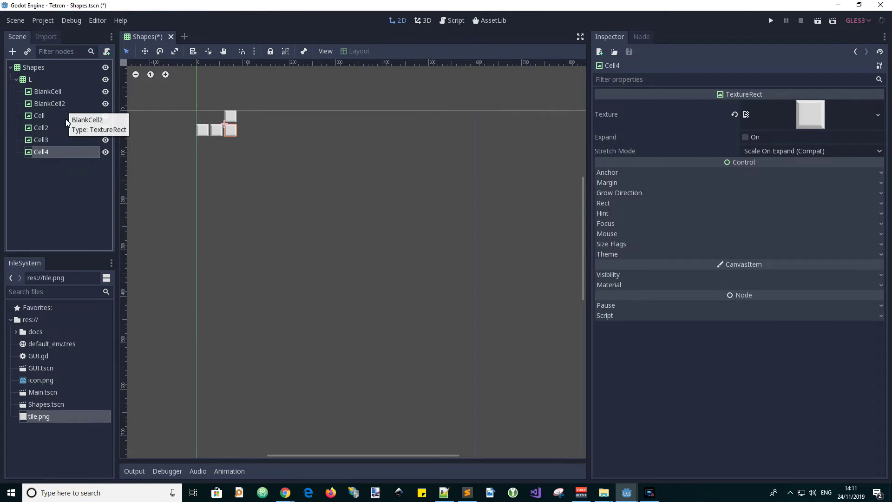
# Duplicate BlankCell2, move the copy below Cell4, and duplicate it twice to fill the L grid's bottom row.
pyautogui.click(56, 106)
pyautogui.hotkey('ctrl', 'd')
pyautogui.moveTo(54, 116); pyautogui.dragTo(53, 168)
pyautogui.click(53, 167)
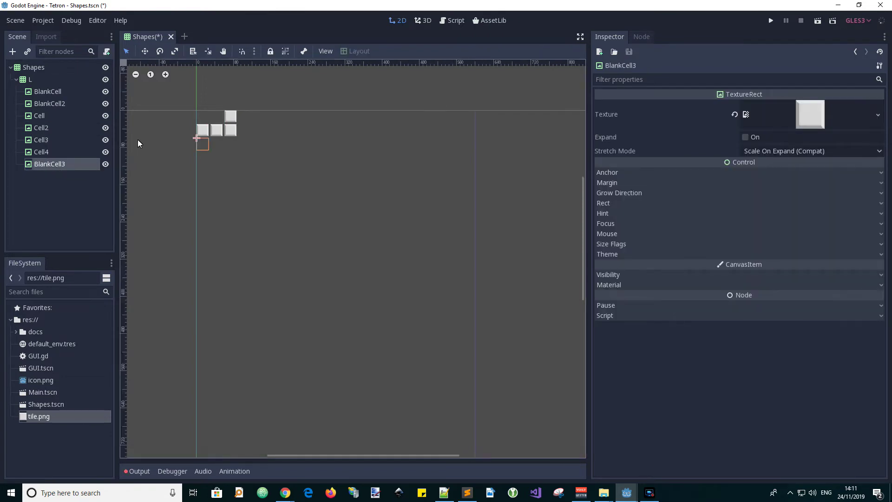
pyautogui.hotkey('ctrl', 'd')
pyautogui.hotkey('ctrl', 'd')
# Check the L shape's colour in the design document and set the L node's Modulate colour to orange de8200.
pyautogui.click(30, 80)
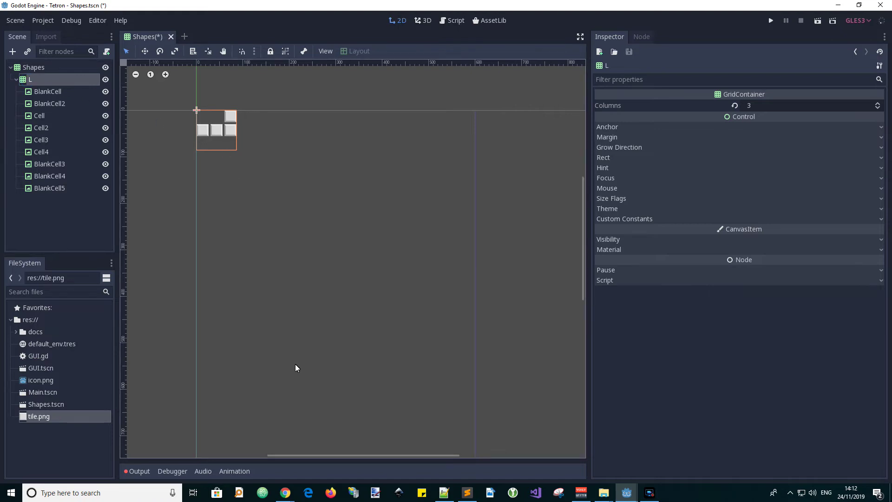
pyautogui.click(285, 494)
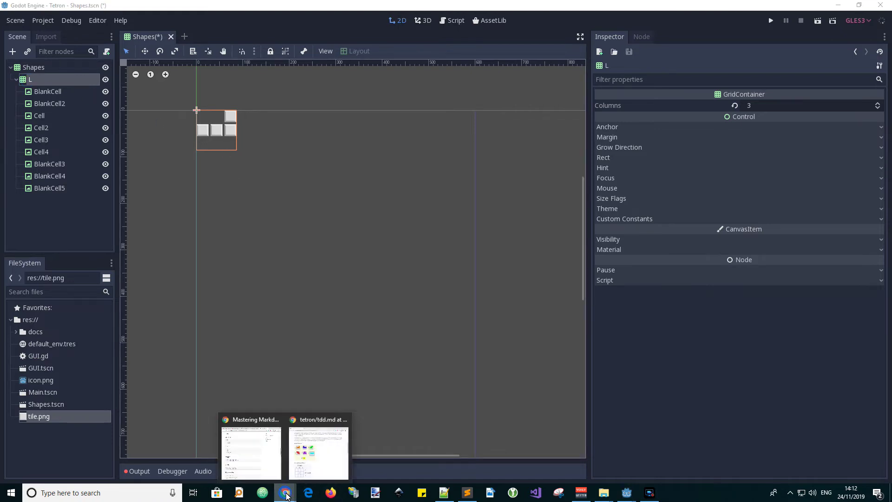
pyautogui.click(326, 450)
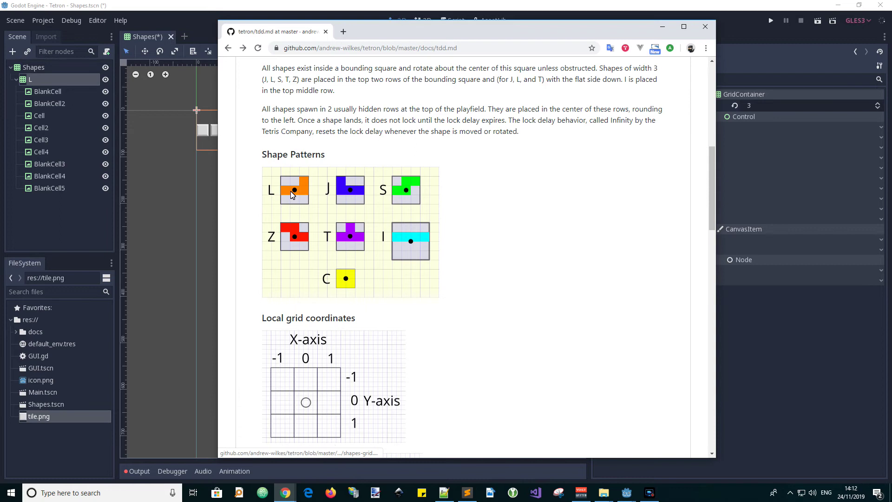
pyautogui.click(32, 83)
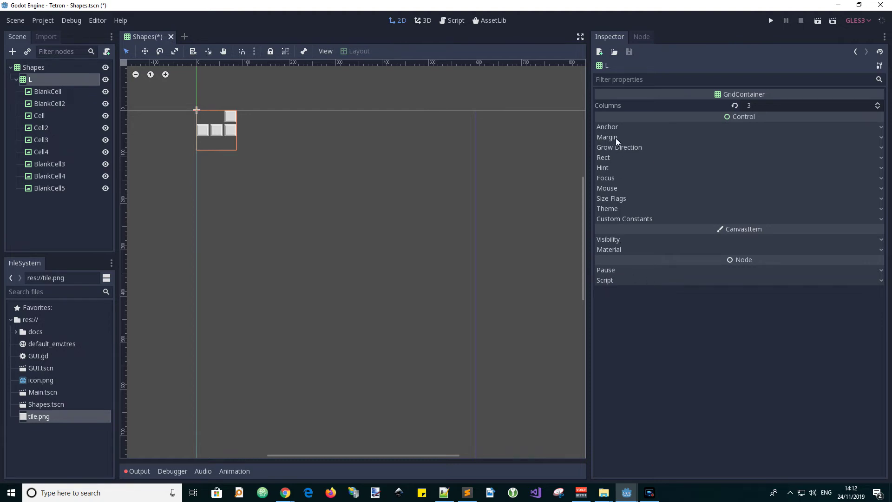
pyautogui.click(667, 239)
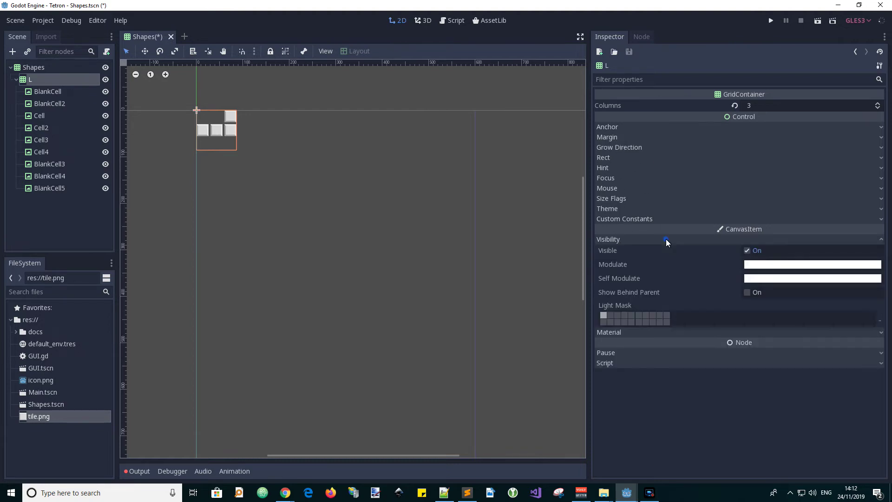
pyautogui.click(758, 265)
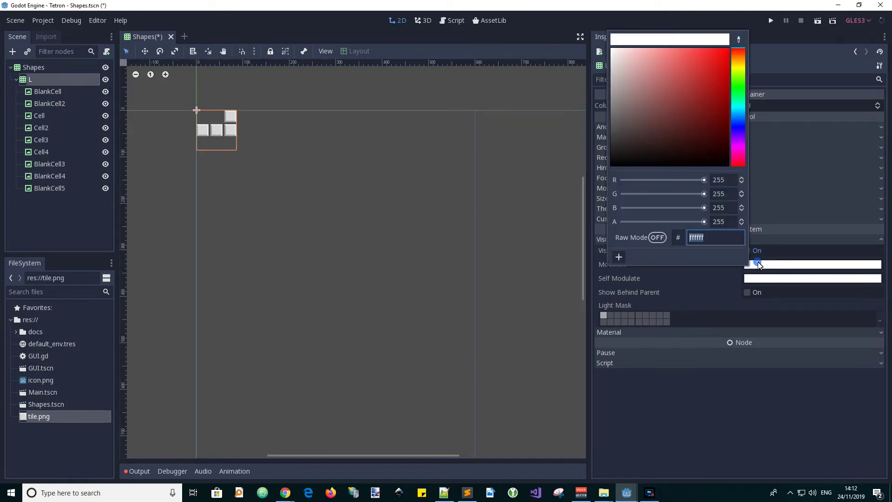
pyautogui.click(737, 63)
pyautogui.moveTo(716, 79); pyautogui.dragTo(744, 59)
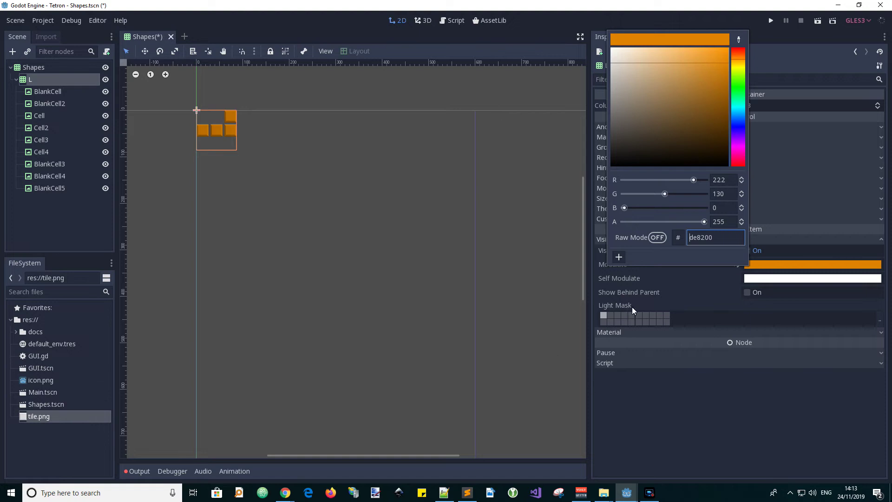
pyautogui.click(34, 77)
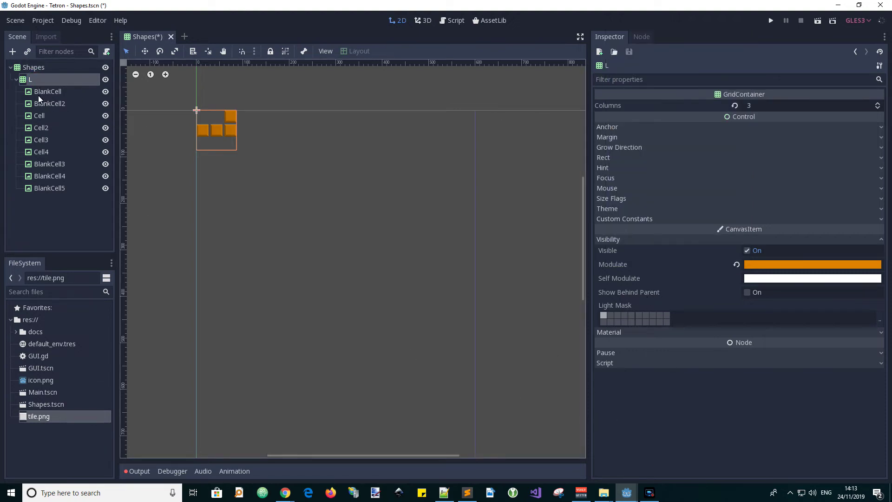
# Collapse the L node's children in the scene tree and duplicate the whole L node.
pyautogui.click(16, 79)
pyautogui.doubleClick(25, 82)
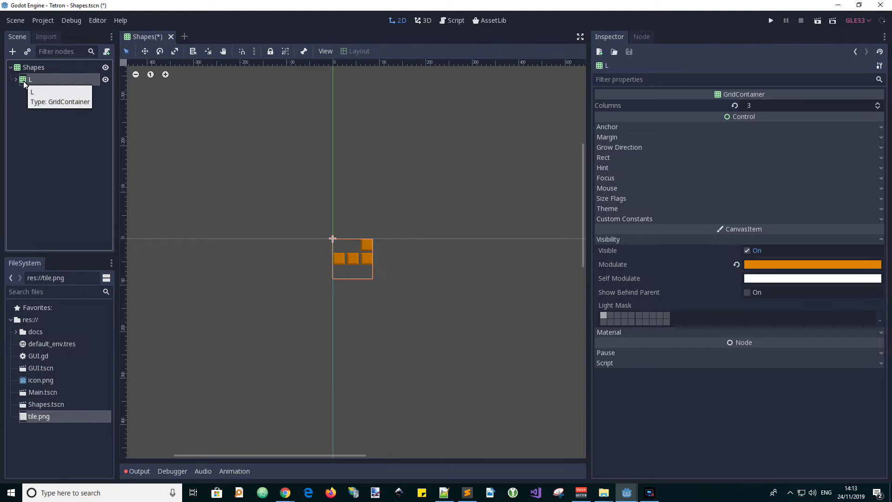
pyautogui.hotkey('ctrl', 'd')
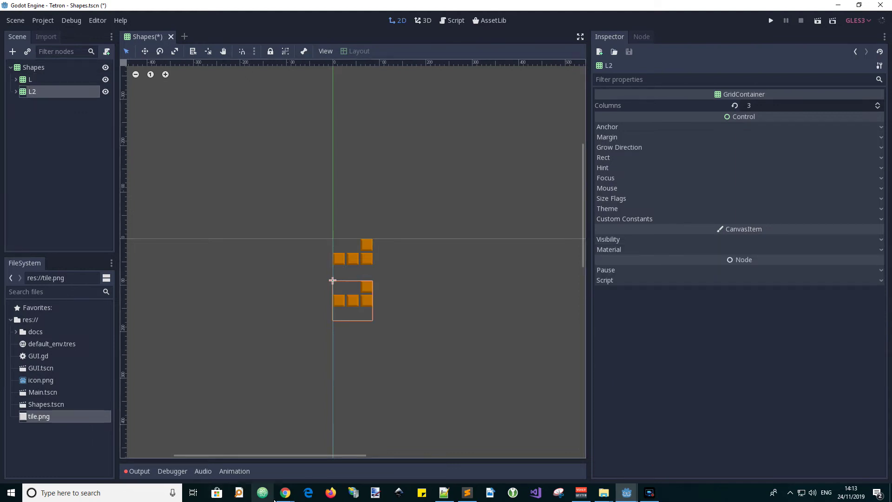
# Review the shape patterns in the design document and set the root Shapes container's Columns to 3.
pyautogui.moveTo(285, 494)
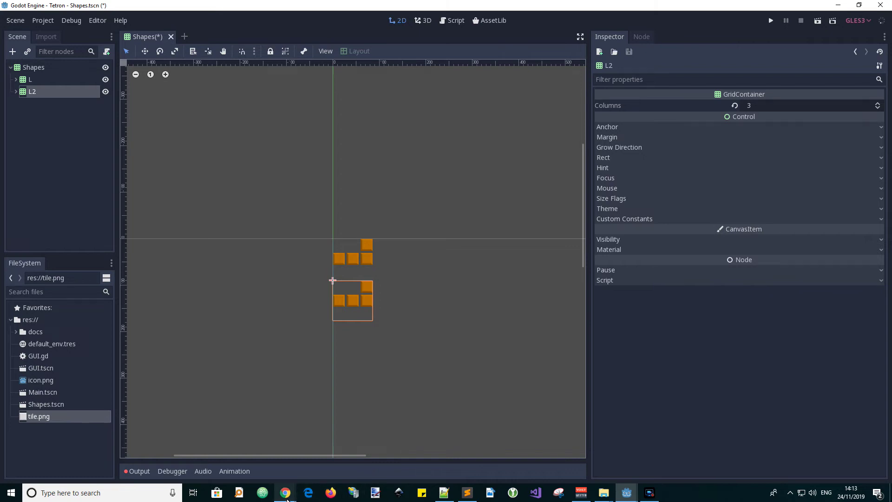
pyautogui.click(318, 459)
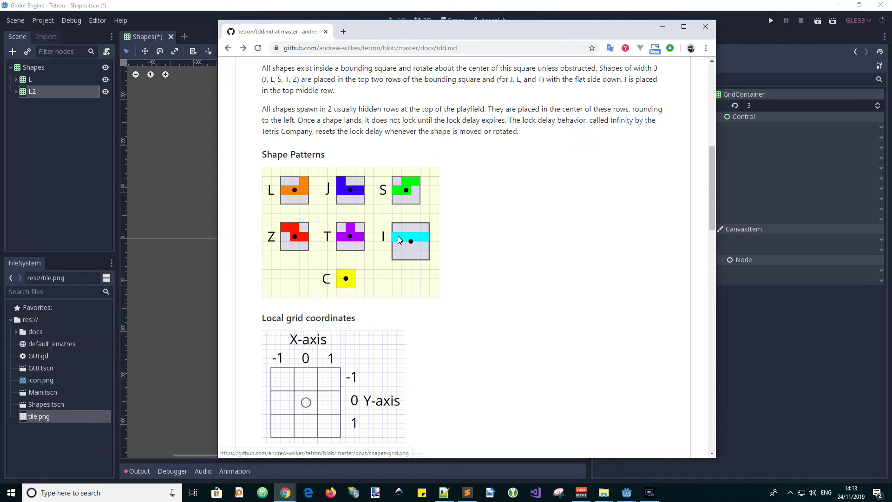
pyautogui.click(35, 69)
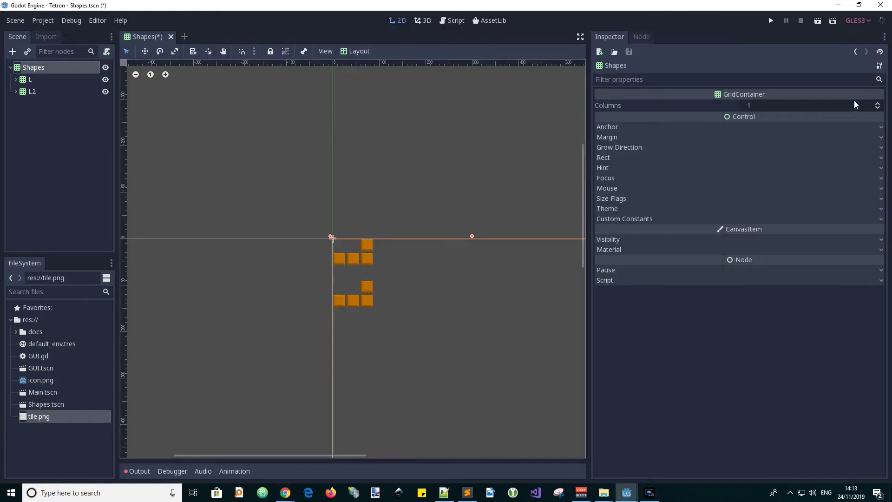
pyautogui.click(877, 103)
pyautogui.click(877, 103)
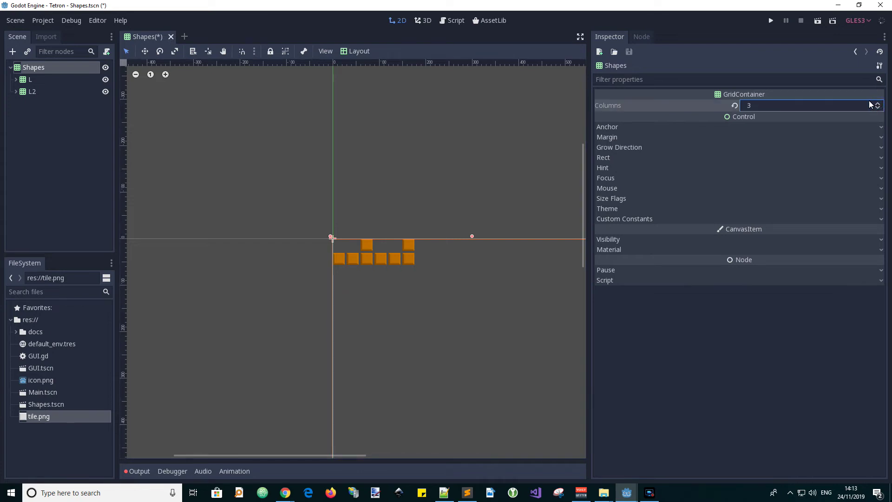
# Duplicate the L2 node to add a third shape container to the Shapes grid.
pyautogui.click(29, 91)
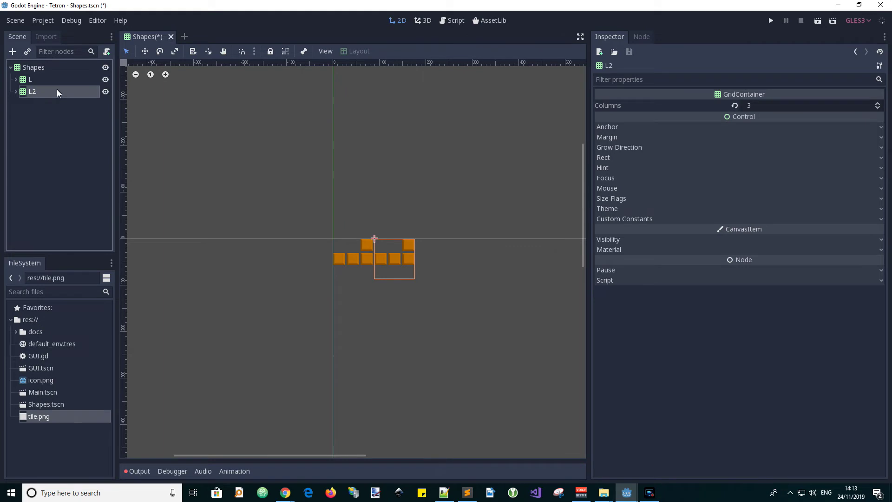
pyautogui.hotkey('ctrl', 'd')
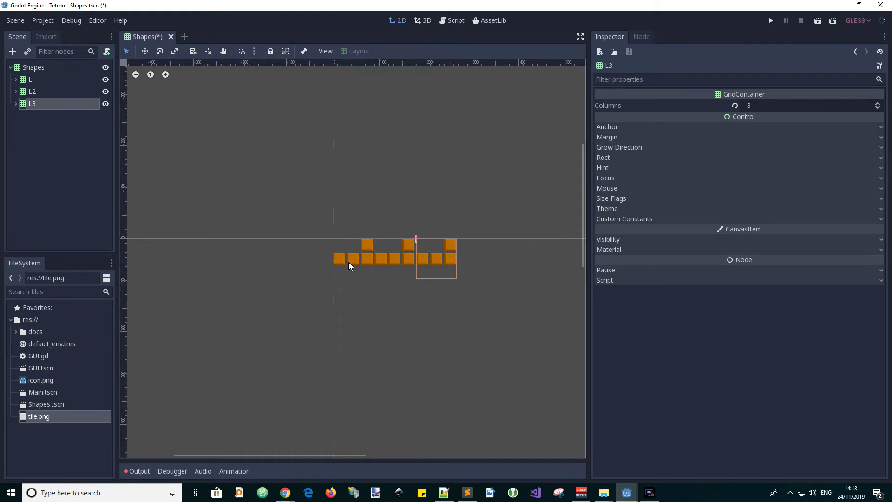
# Set the root Shapes container's Vseparation and Hseparation custom constants to 20 each.
pyautogui.click(35, 67)
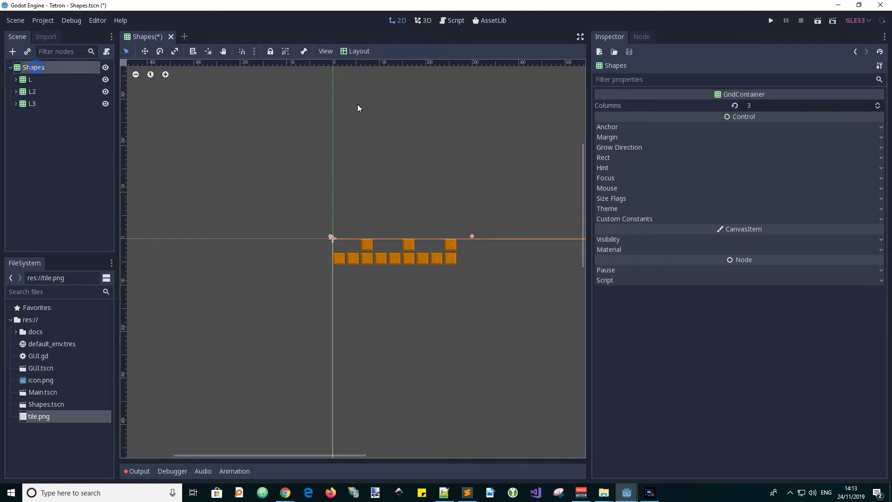
pyautogui.click(709, 219)
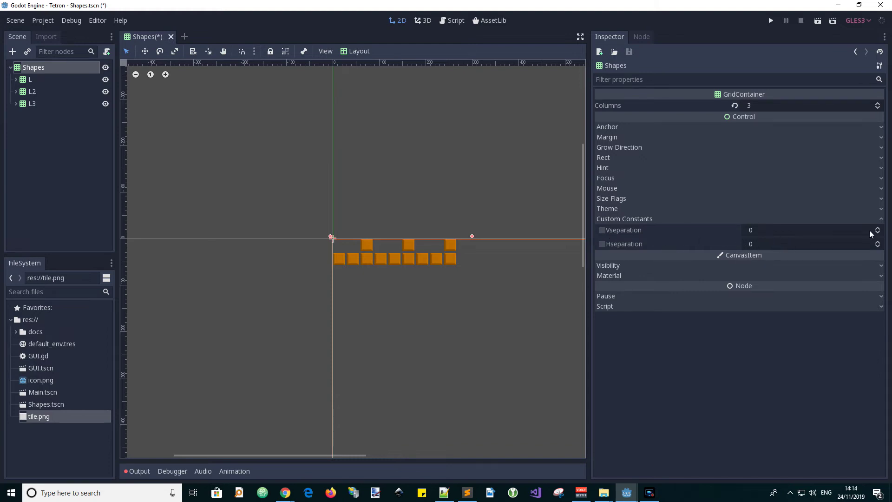
pyautogui.click(782, 231)
pyautogui.write('20')
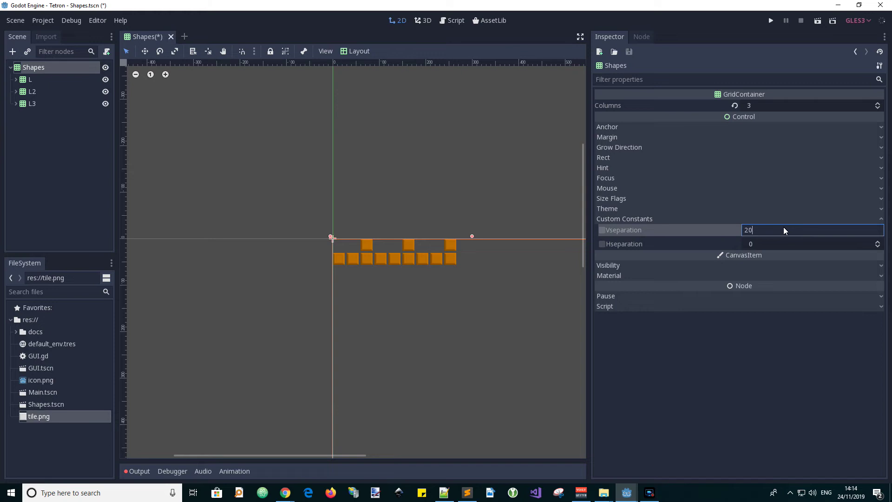
pyautogui.press('Return')
pyautogui.click(773, 247)
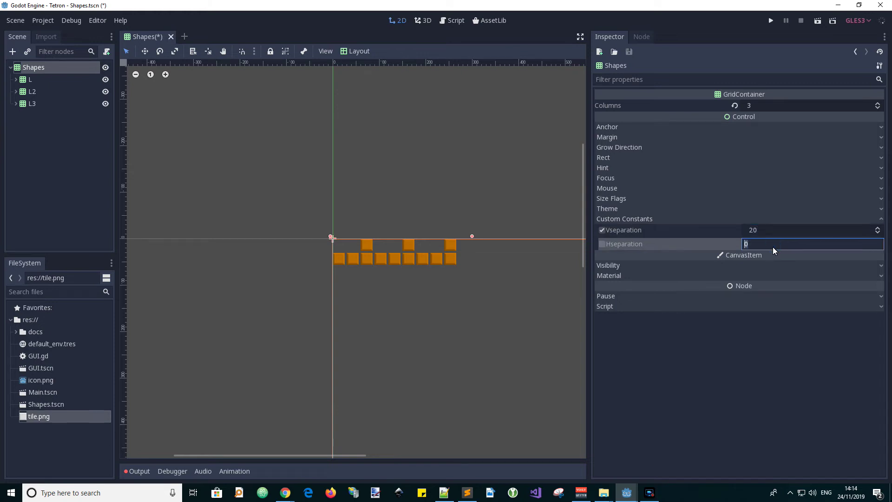
pyautogui.write('20')
pyautogui.press('Return')
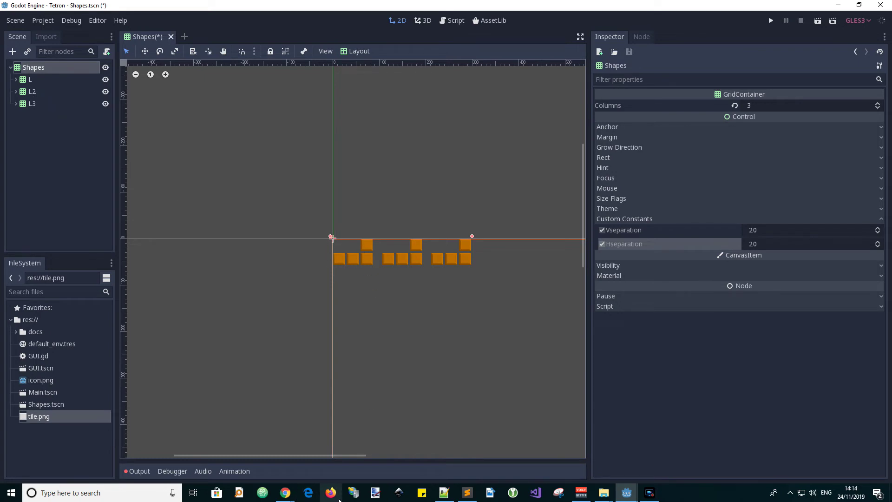
# Check the shape order in the design document and rename node L2 as J and node L3 as S.
pyautogui.moveTo(285, 492)
pyautogui.click(318, 446)
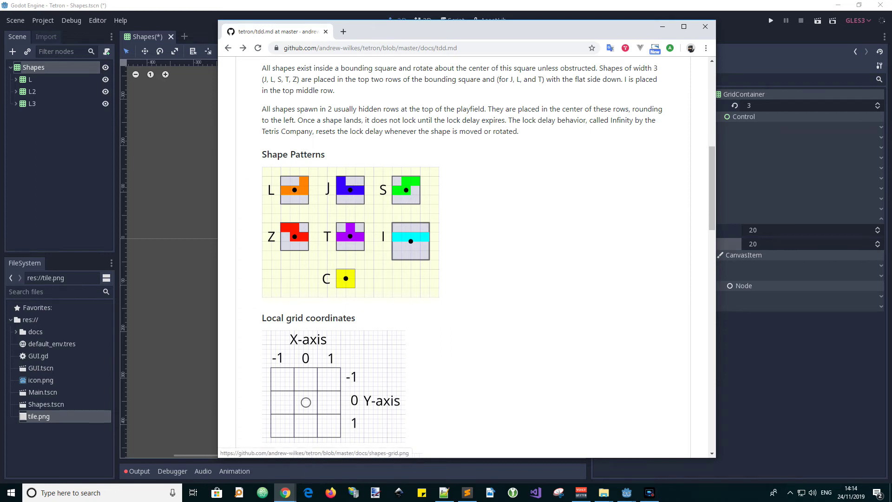
pyautogui.click(31, 91)
pyautogui.click(38, 91)
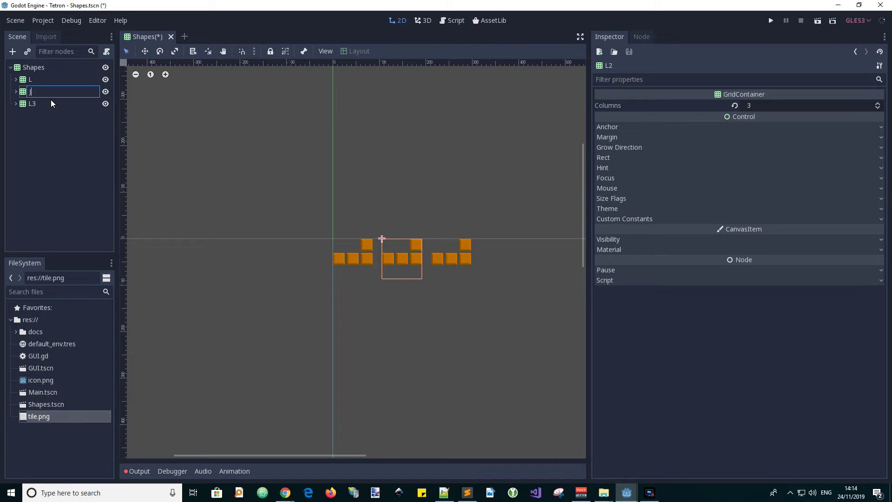
pyautogui.write('J')
pyautogui.click(43, 103)
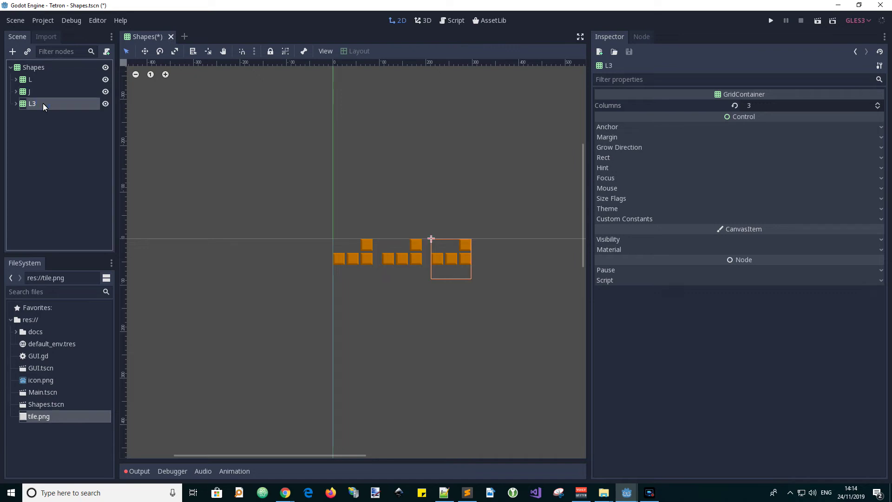
pyautogui.click(43, 103)
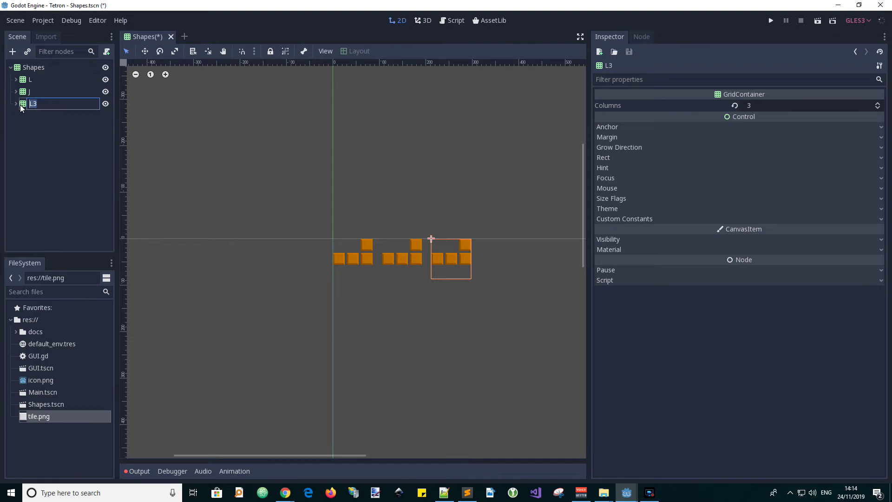
pyautogui.write('S')
pyautogui.press('Return')
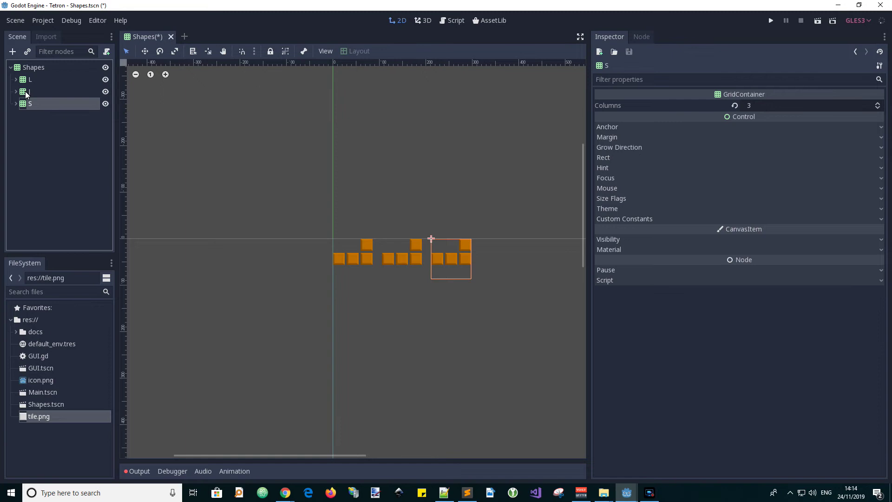
# View the shape patterns in the design document and set the J node's Modulate colour to green 00ca08.
pyautogui.click(35, 91)
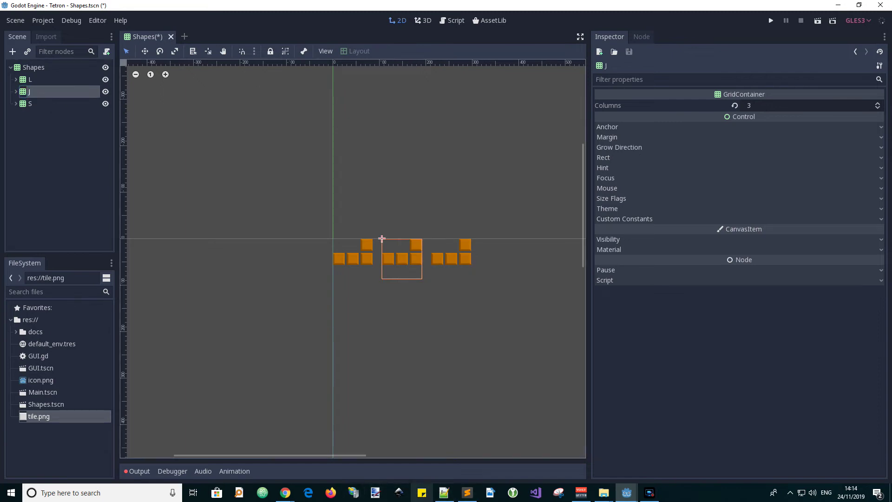
pyautogui.click(286, 494)
pyautogui.click(325, 464)
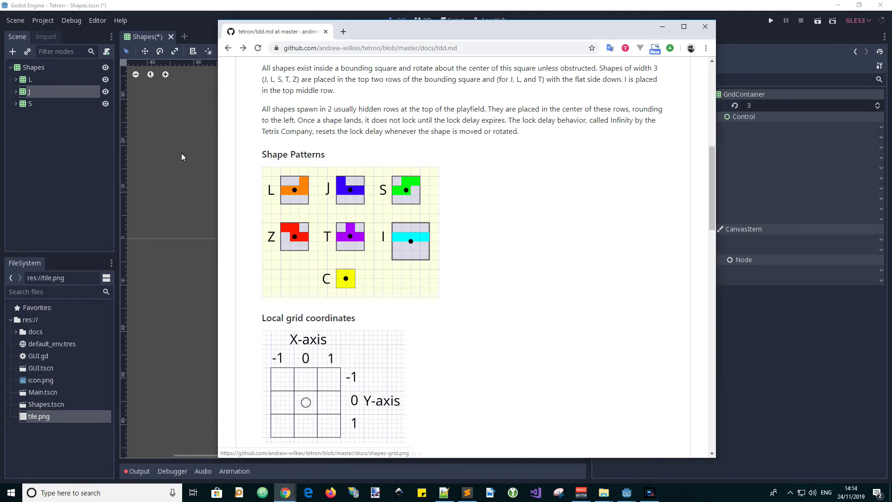
pyautogui.click(26, 91)
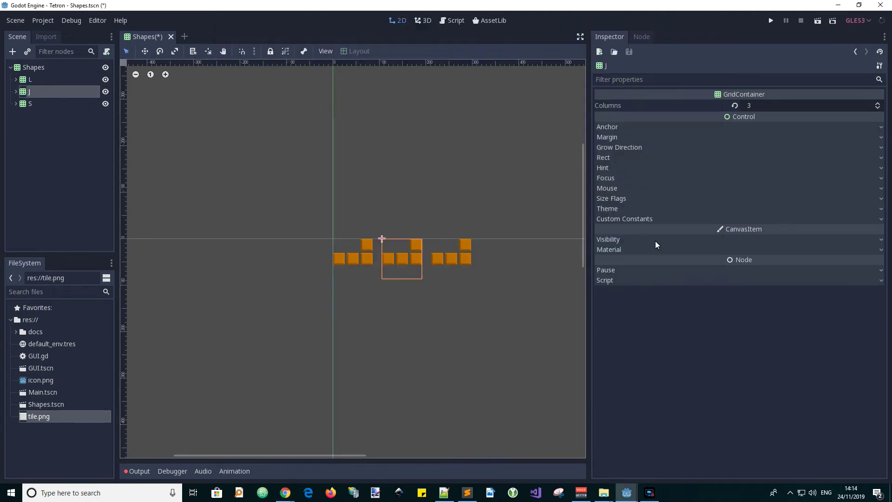
pyautogui.click(678, 238)
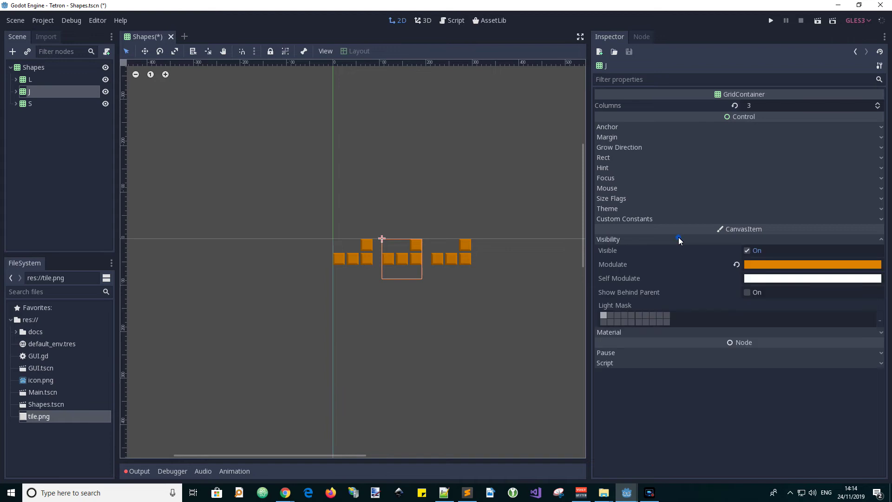
pyautogui.click(766, 263)
pyautogui.click(740, 88)
pyautogui.moveTo(722, 94); pyautogui.dragTo(735, 72)
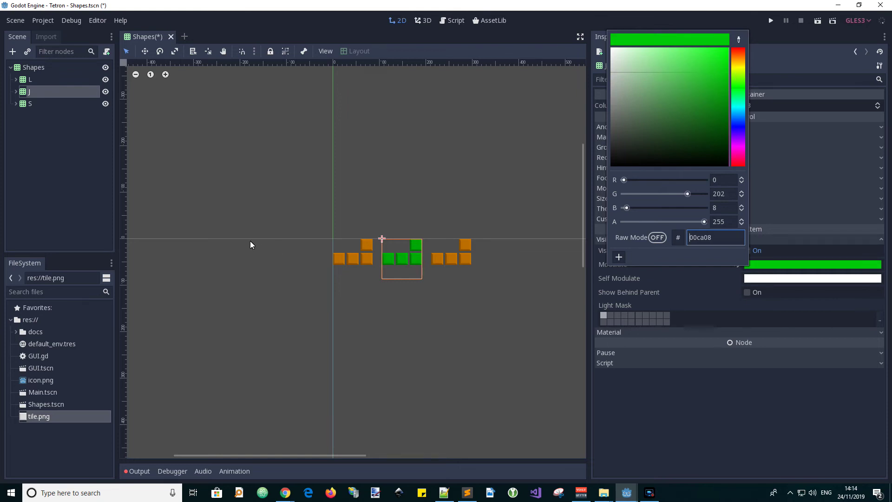
# Set the S node's Modulate colour to blue 0032de.
pyautogui.click(26, 104)
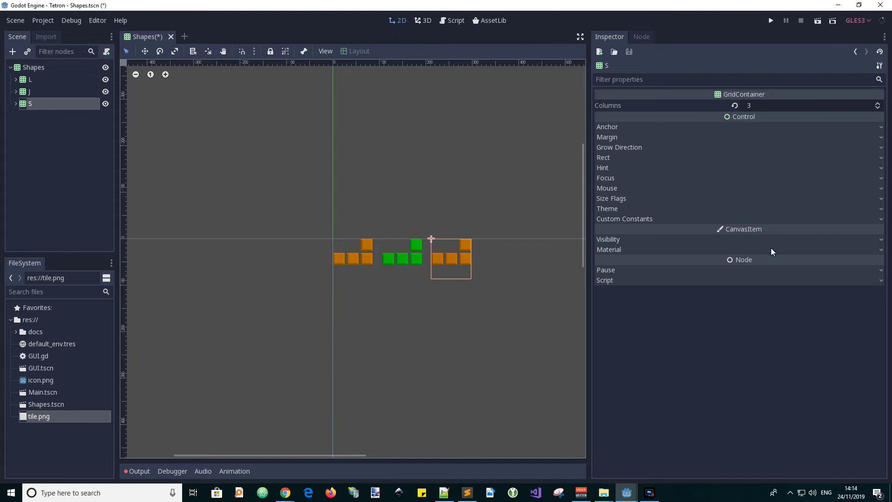
pyautogui.click(757, 240)
pyautogui.click(762, 264)
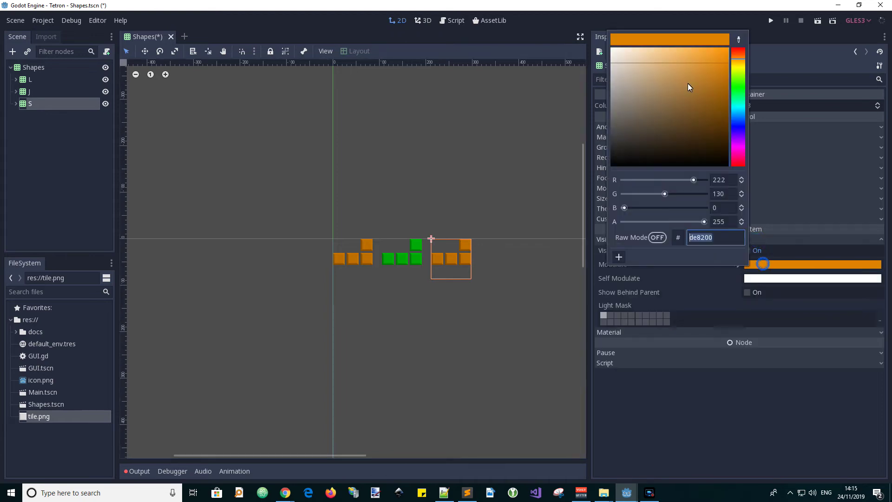
pyautogui.click(741, 122)
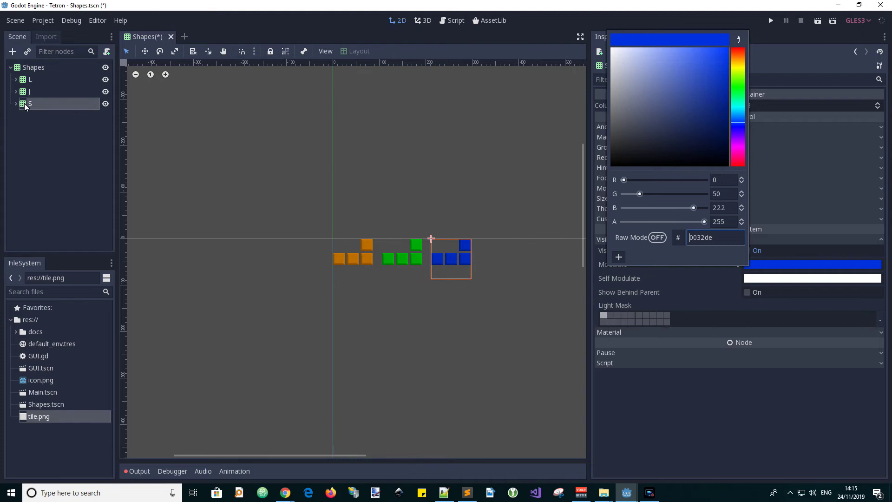
# Compare the J and S colours with the design document and swap them so J is blue and S is green.
pyautogui.click(30, 92)
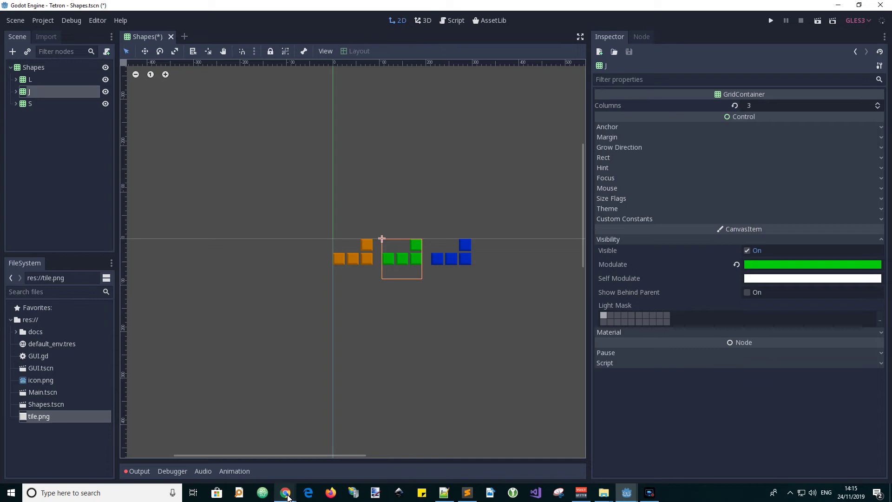
pyautogui.moveTo(285, 492)
pyautogui.moveTo(317, 478)
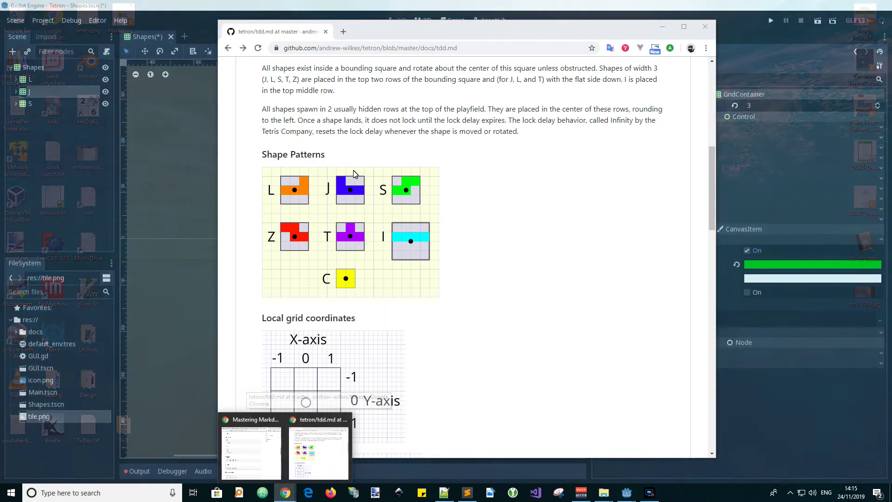
pyautogui.doubleClick(46, 102)
pyautogui.click(21, 91)
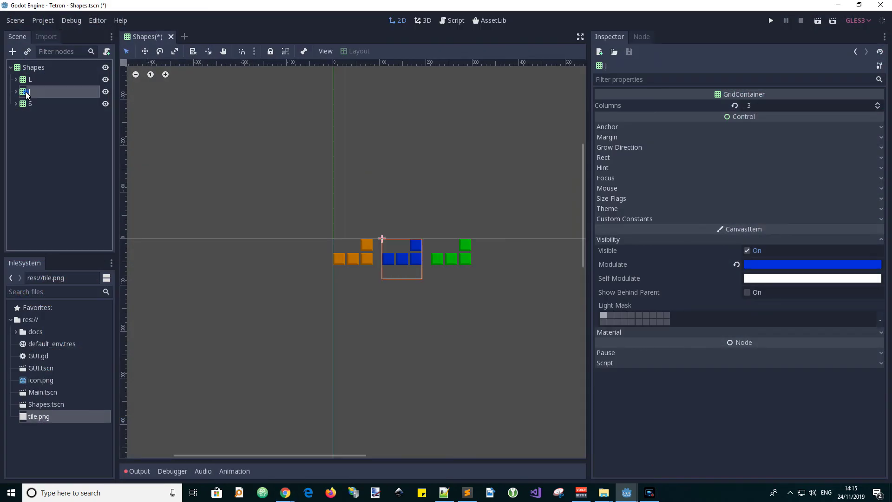
# Following the J pattern in the design document, move Cell above BlankCell in the J node, then collapse J.
pyautogui.click(16, 92)
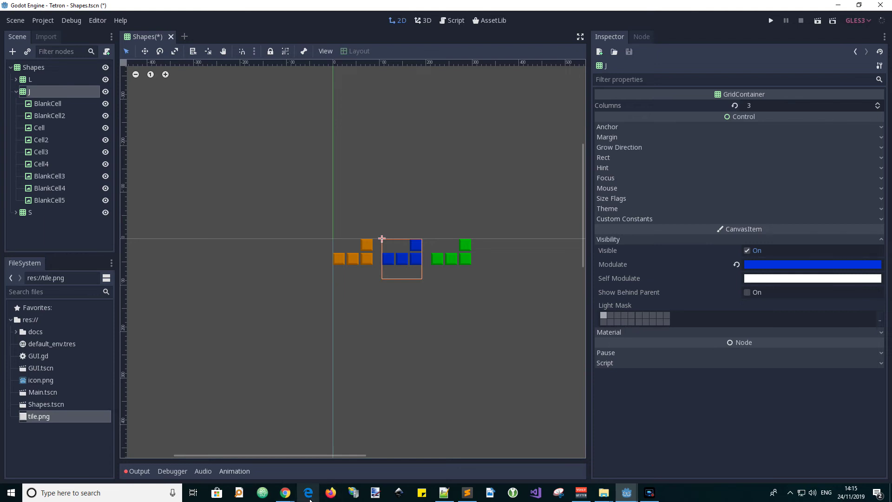
pyautogui.click(52, 103)
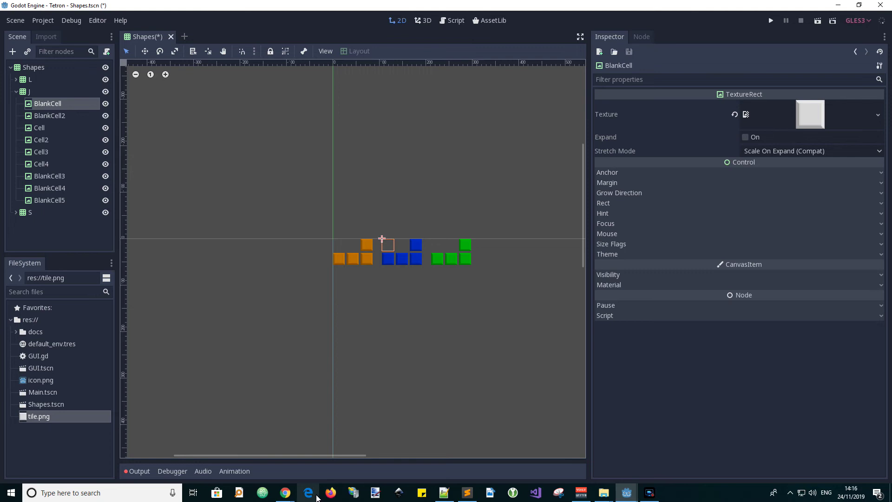
pyautogui.moveTo(286, 493)
pyautogui.click(318, 453)
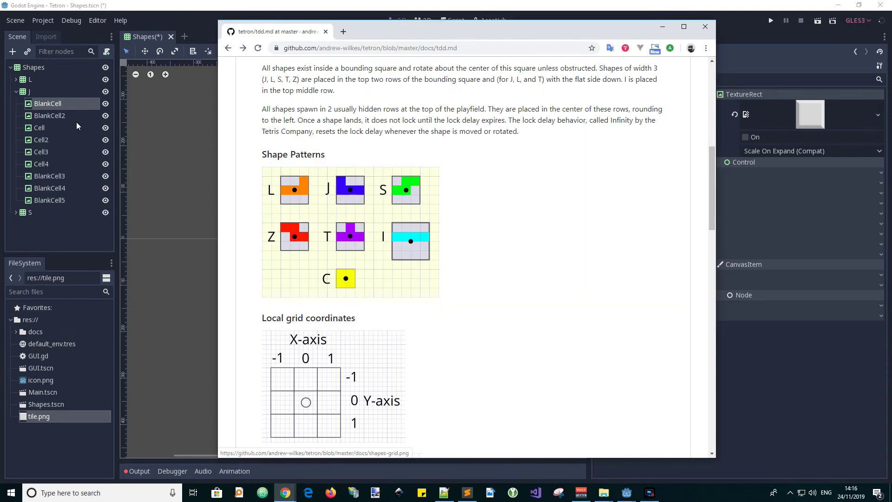
pyautogui.click(46, 103)
pyautogui.moveTo(40, 129); pyautogui.dragTo(46, 102)
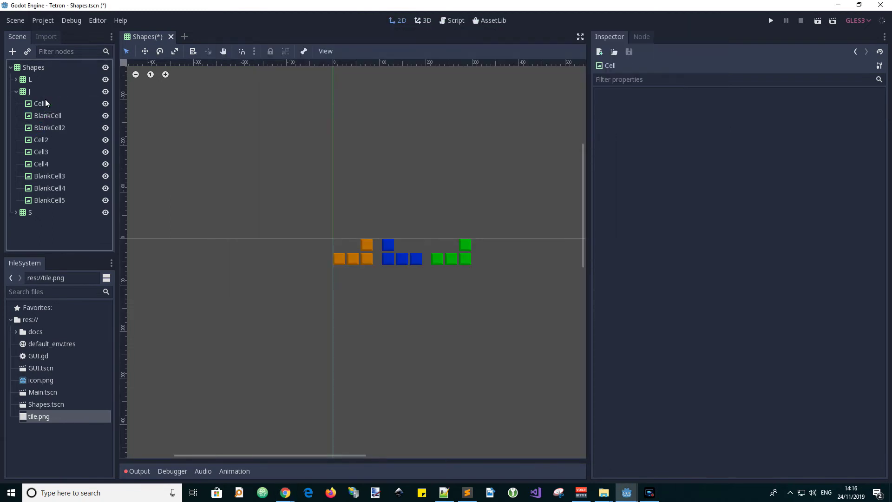
pyautogui.moveTo(54, 176)
pyautogui.mouseDown()
pyautogui.moveTo(62, 144)
pyautogui.moveTo(52, 166)
pyautogui.mouseUp()
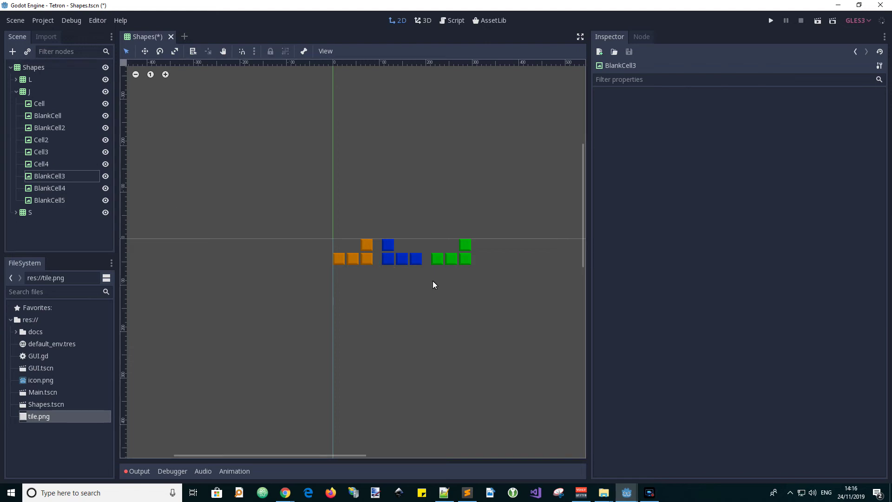
pyautogui.click(17, 91)
# Following the S pattern in the design document, move BlankCell2 between Cell4 and BlankCell3 in the S node, then collapse S.
pyautogui.click(14, 104)
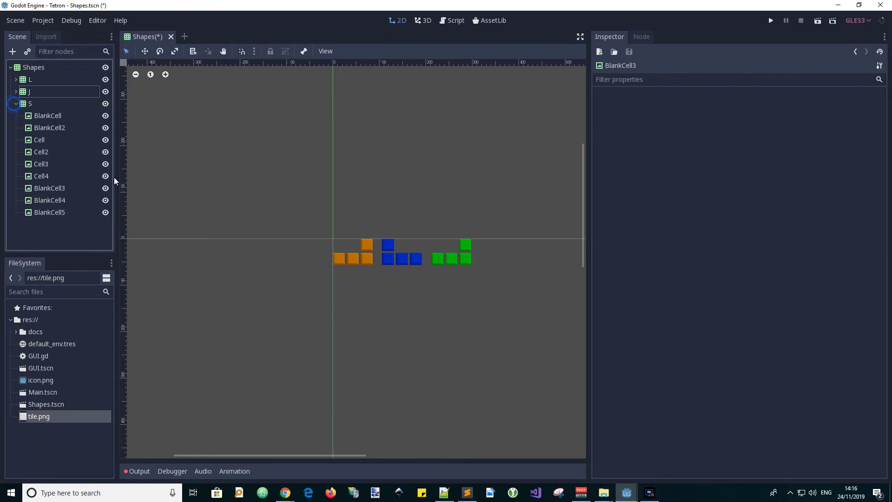
pyautogui.moveTo(282, 494)
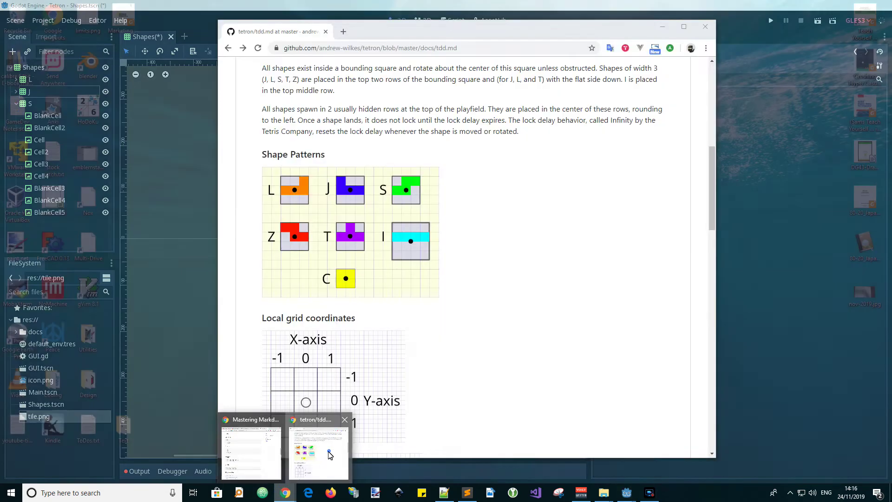
pyautogui.click(325, 446)
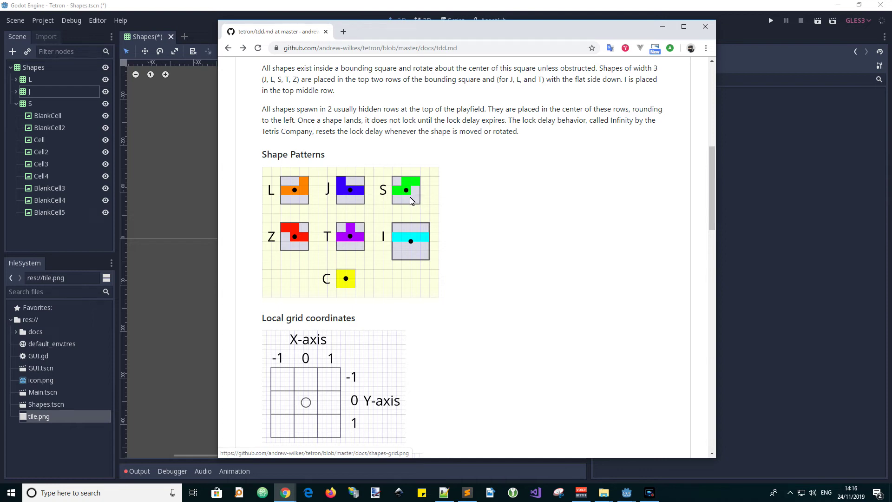
pyautogui.click(39, 114)
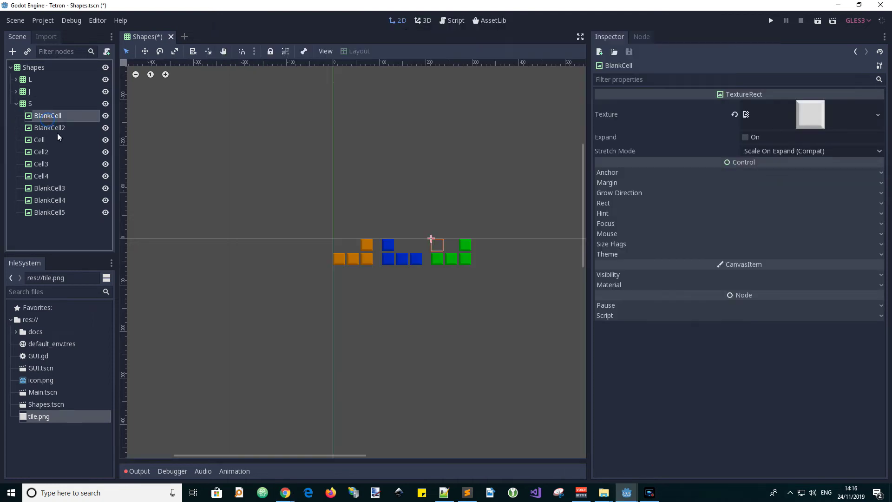
pyautogui.moveTo(49, 128); pyautogui.dragTo(50, 183)
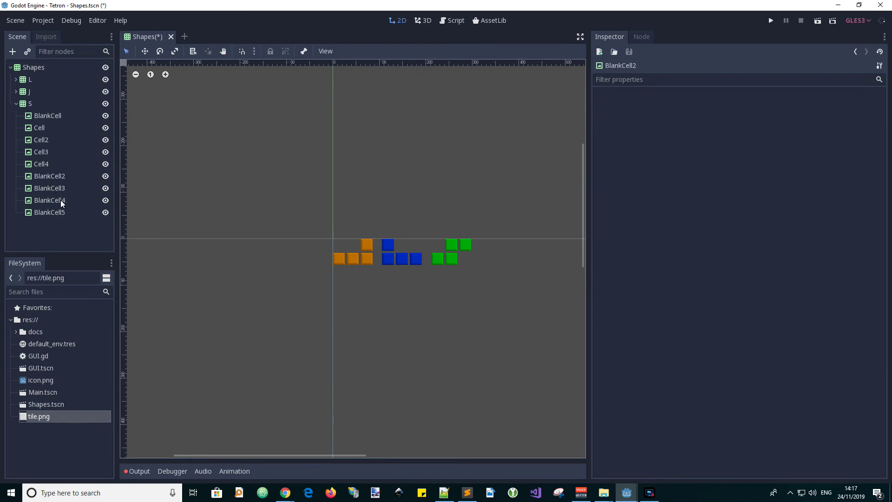
pyautogui.click(16, 104)
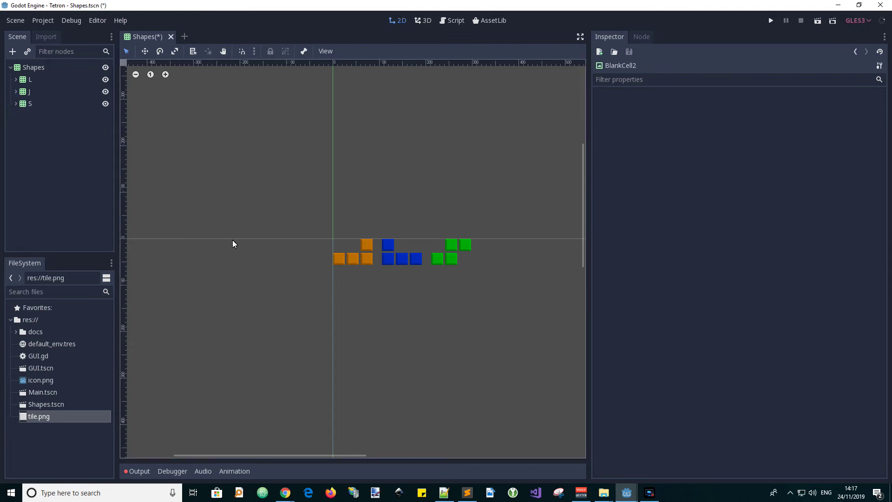
# Review the remaining Z, T, I and C shape patterns in the design document and return to the Shapes scene in Godot.
pyautogui.click(286, 493)
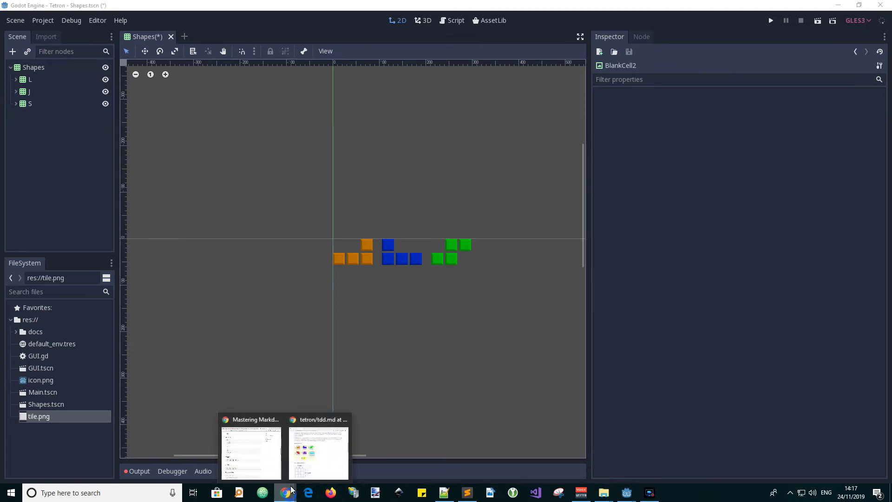
pyautogui.click(325, 450)
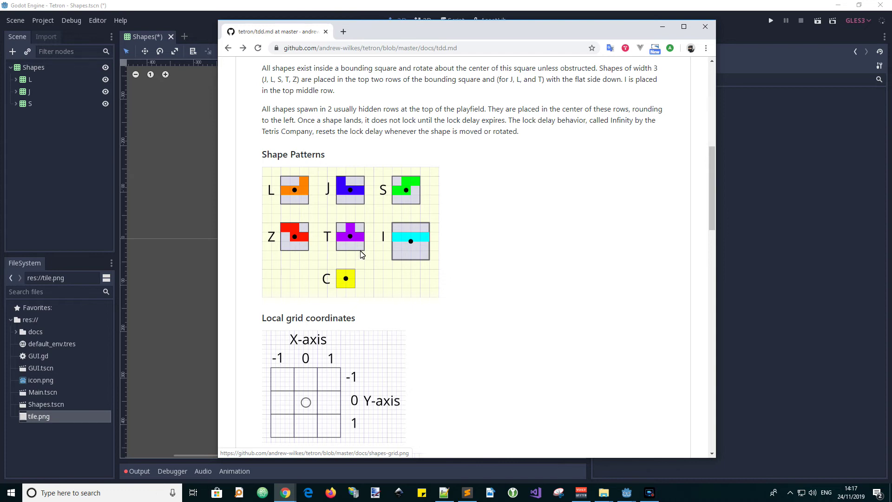
pyautogui.click(40, 119)
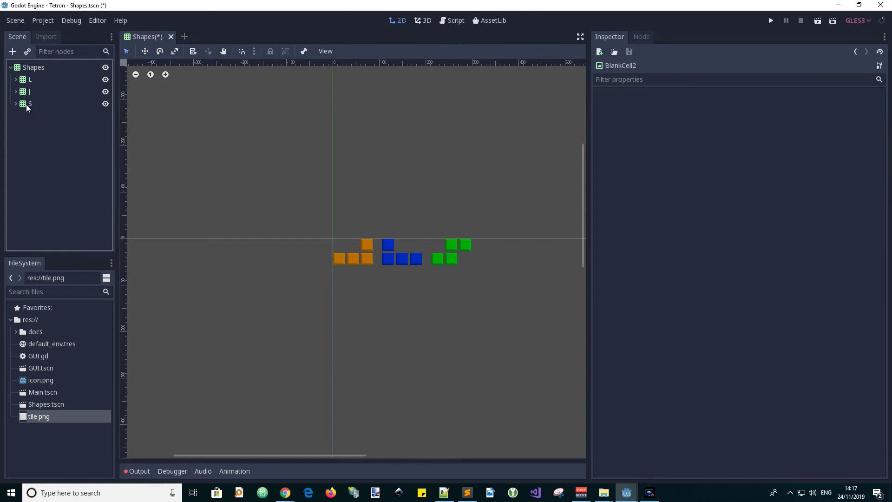
# Duplicate the S grid container twice and rename the copies Z and T.
pyautogui.click(26, 104)
pyautogui.hotkey('ctrl', 'd')
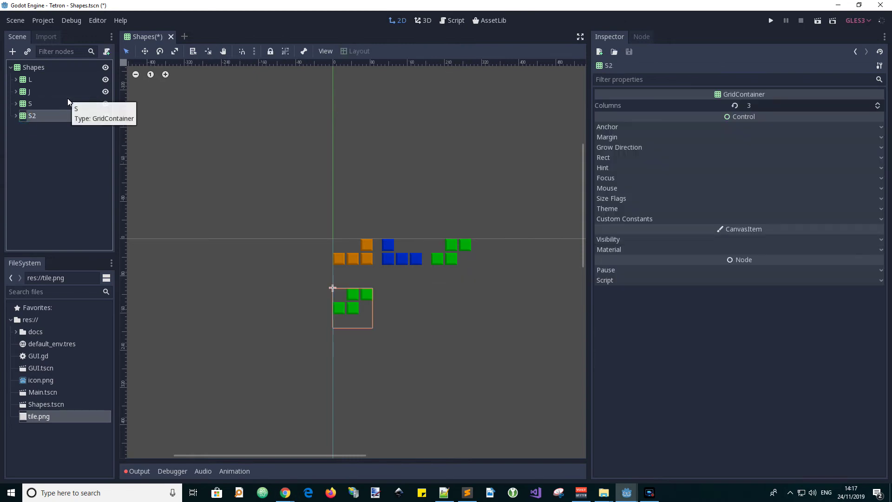
pyautogui.hotkey('ctrl', 'd')
pyautogui.click(37, 115)
pyautogui.click(37, 116)
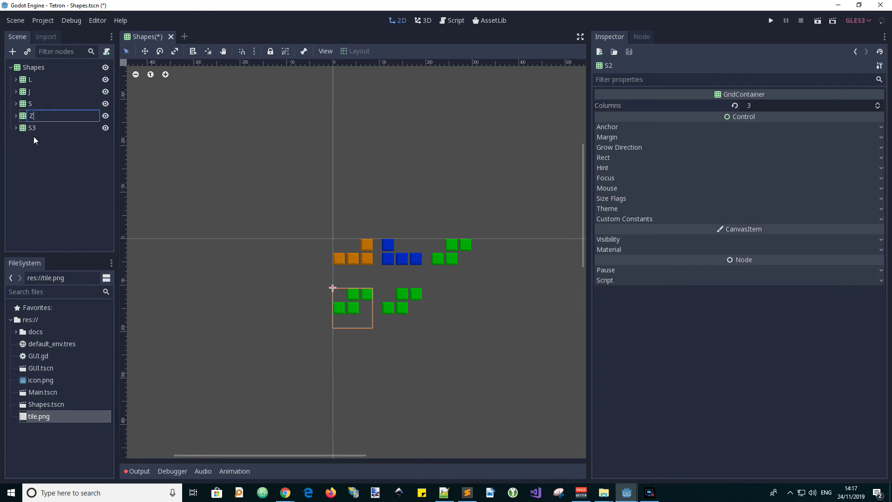
pyautogui.write('Z')
pyautogui.click(34, 127)
pyautogui.click(35, 127)
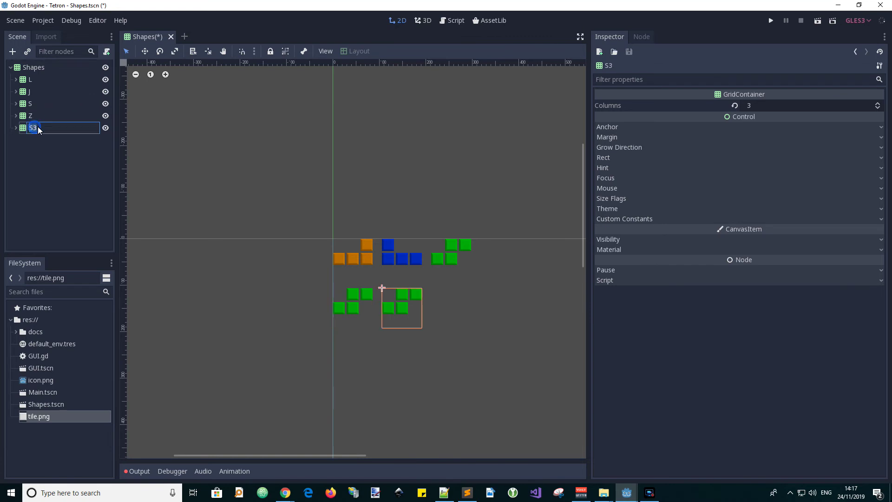
pyautogui.press('Return')
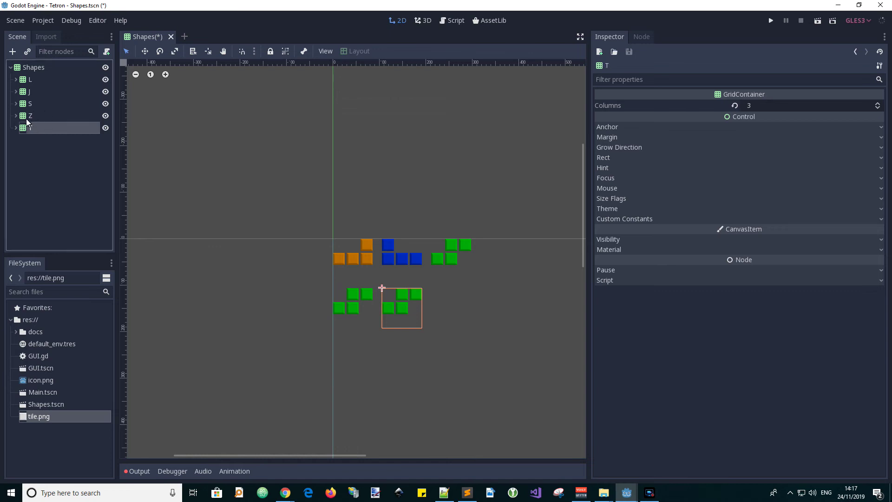
# Following the Z pattern in the design document, reorder the Z node's cells so BlankCell and BlankCell2 sit between Cell2 and Cell3.
pyautogui.click(26, 117)
pyautogui.click(16, 116)
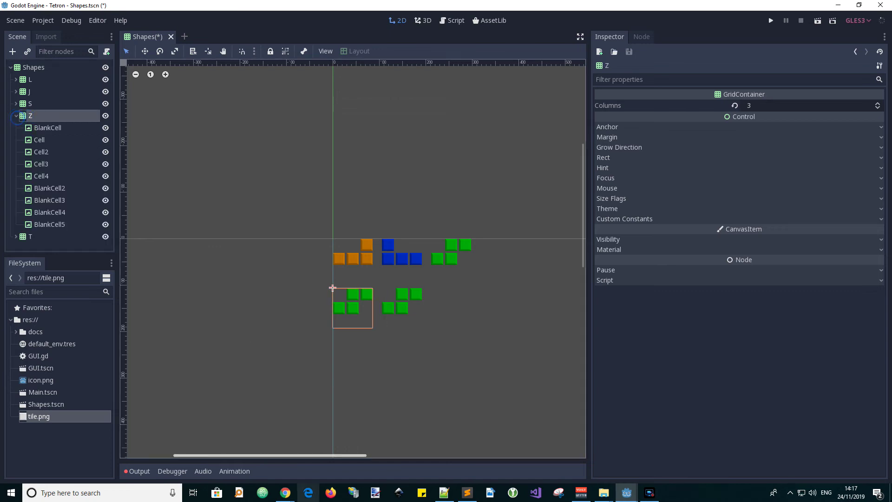
pyautogui.moveTo(285, 492)
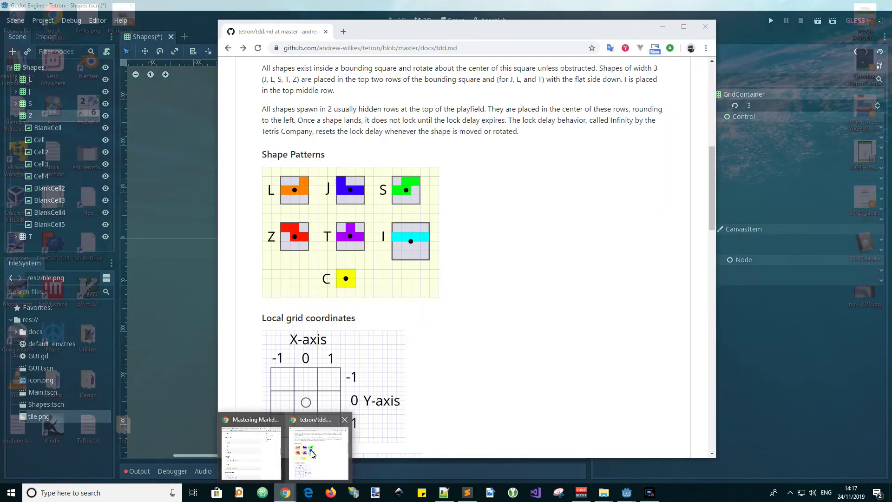
pyautogui.click(312, 455)
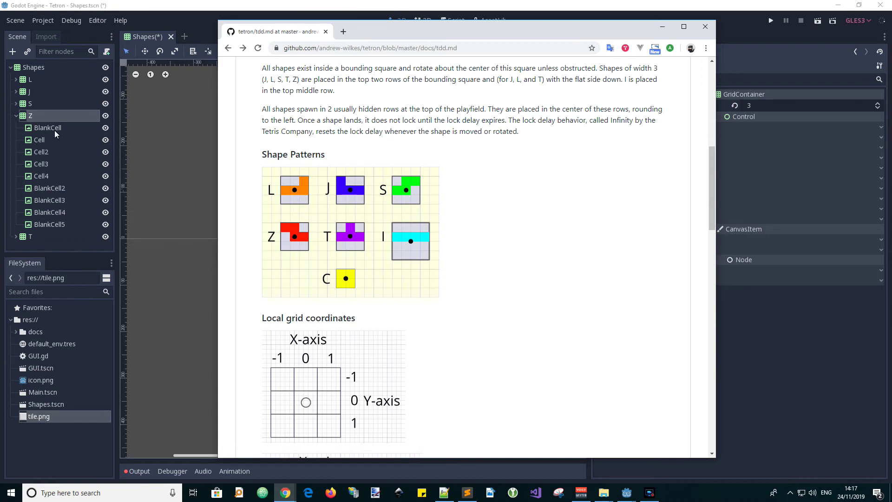
pyautogui.click(41, 141)
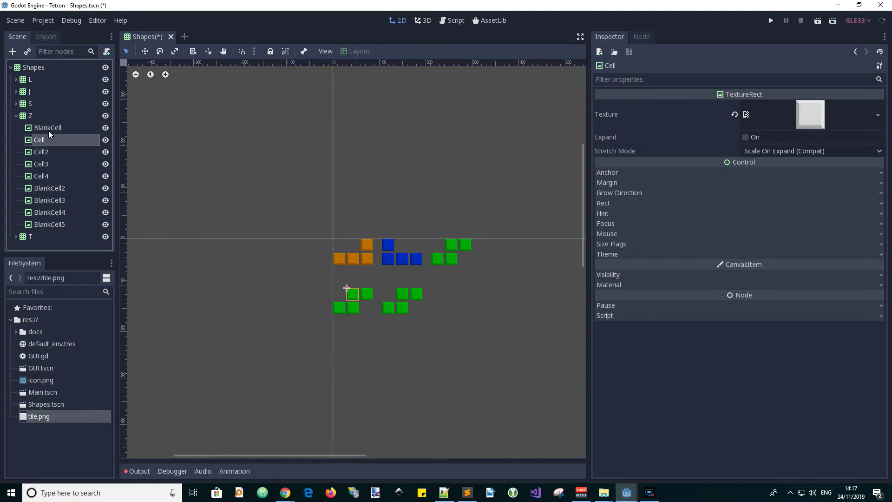
pyautogui.moveTo(49, 128); pyautogui.dragTo(51, 146)
pyautogui.moveTo(50, 151); pyautogui.dragTo(49, 154)
pyautogui.click(46, 153)
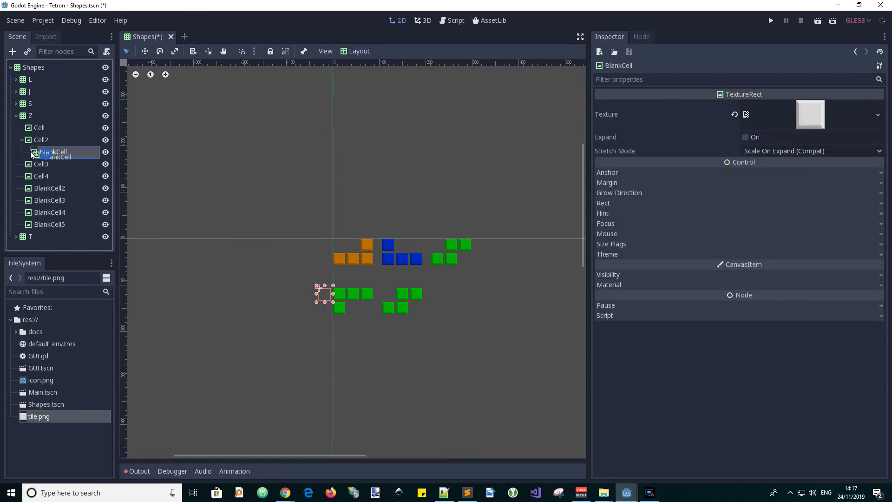
pyautogui.moveTo(48, 153)
pyautogui.mouseDown()
pyautogui.moveTo(29, 127)
pyautogui.moveTo(33, 158)
pyautogui.mouseUp()
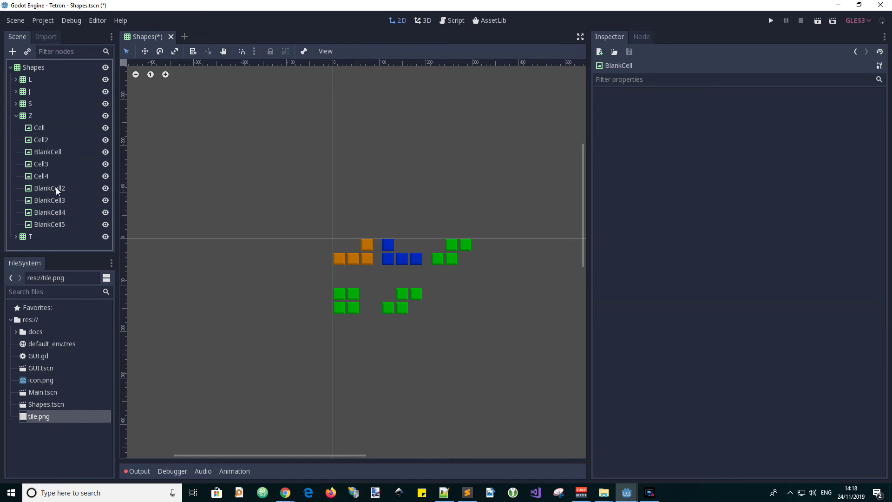
pyautogui.moveTo(54, 187); pyautogui.dragTo(54, 158)
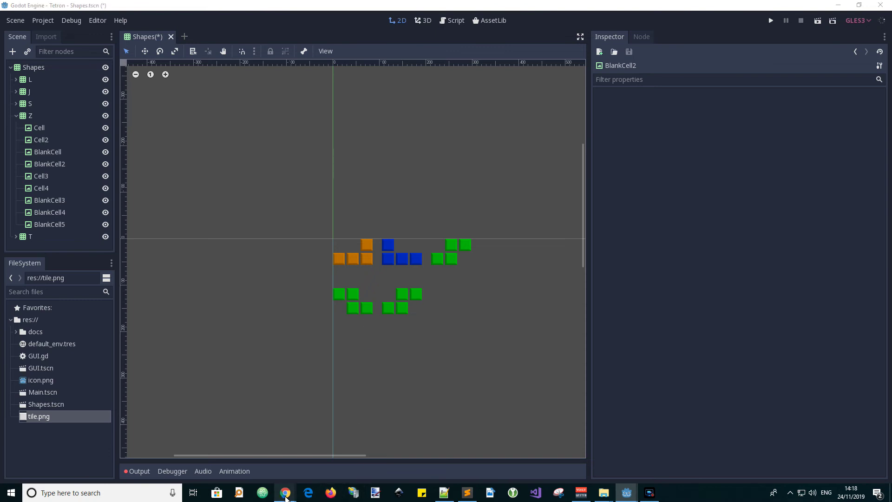
# Set the Z node's Modulate colour to red (ca0000) as in the design document, then collapse Z.
pyautogui.moveTo(284, 493)
pyautogui.moveTo(319, 448)
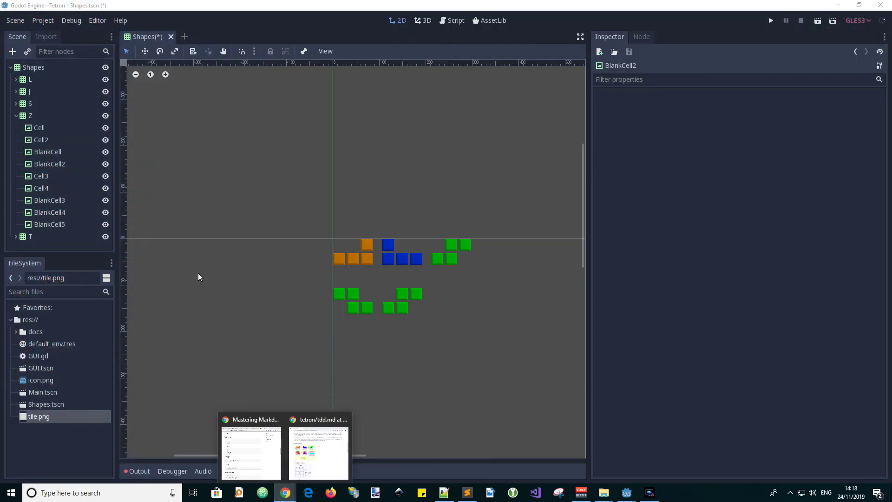
pyautogui.click(25, 116)
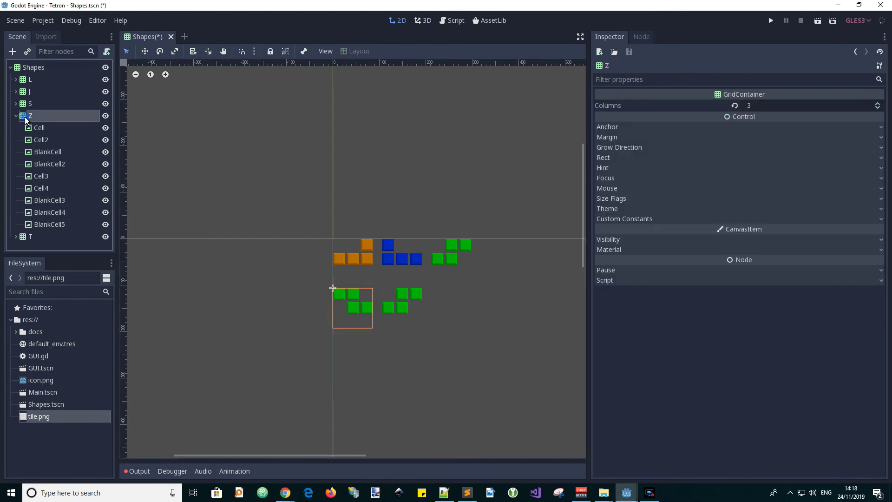
pyautogui.click(681, 241)
pyautogui.click(759, 264)
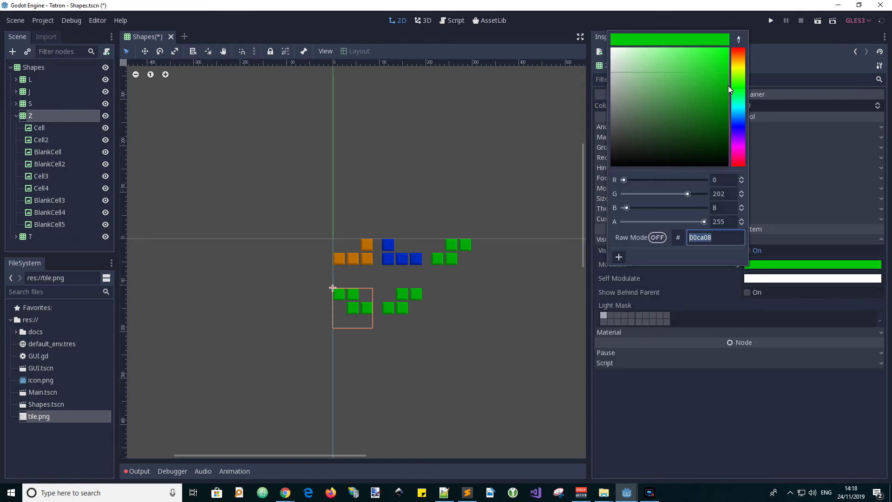
pyautogui.moveTo(737, 54); pyautogui.dragTo(739, 47)
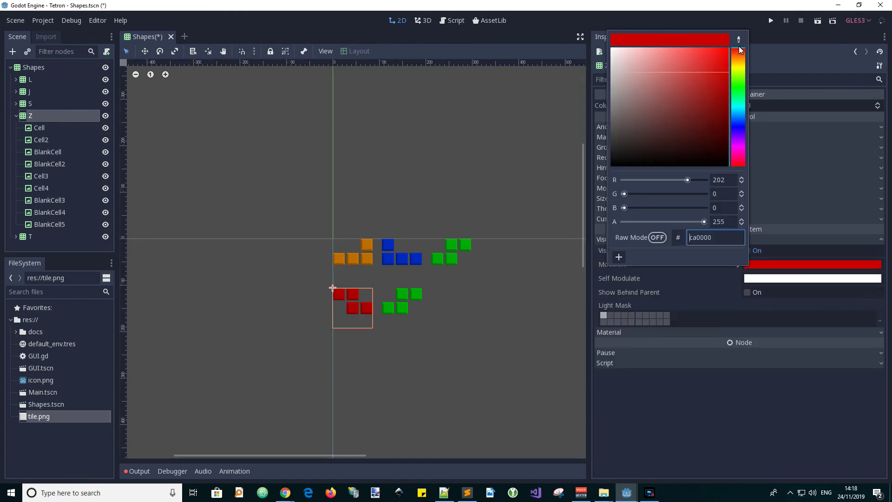
pyautogui.click(16, 116)
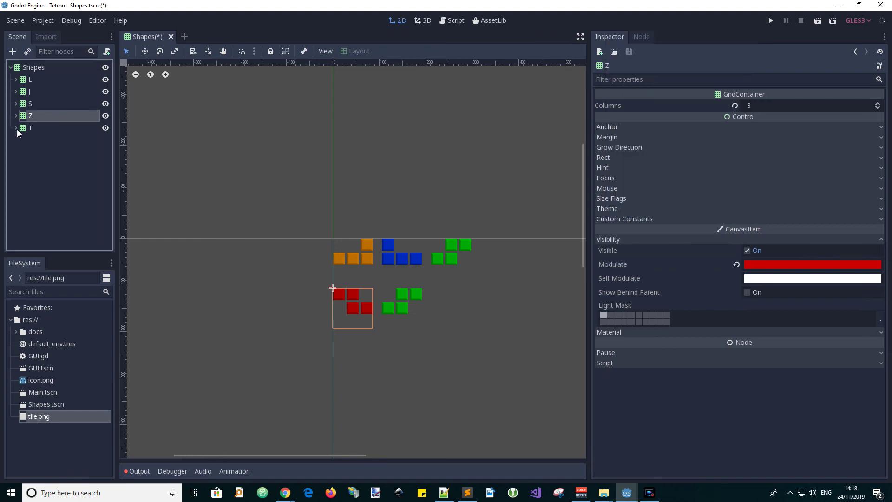
# Following the T pattern in the design document, move BlankCell2 between Cell and Cell2 in the T node.
pyautogui.click(16, 128)
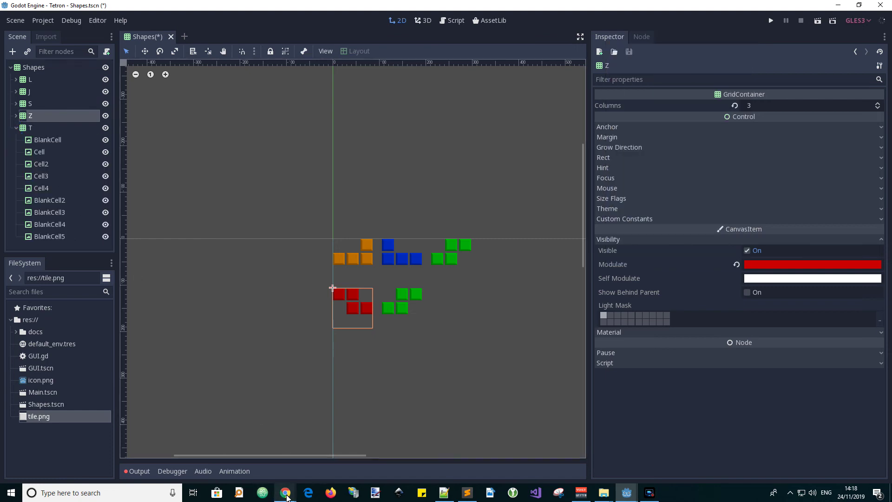
pyautogui.moveTo(285, 494)
pyautogui.click(328, 454)
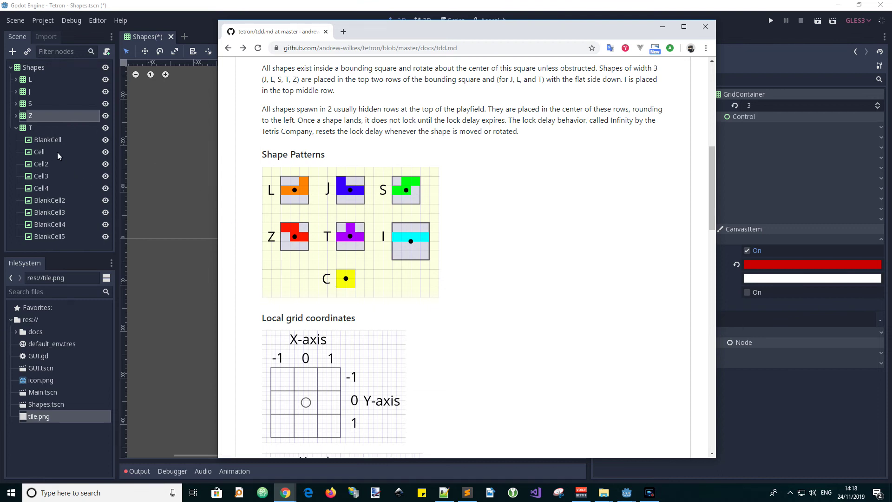
pyautogui.click(43, 152)
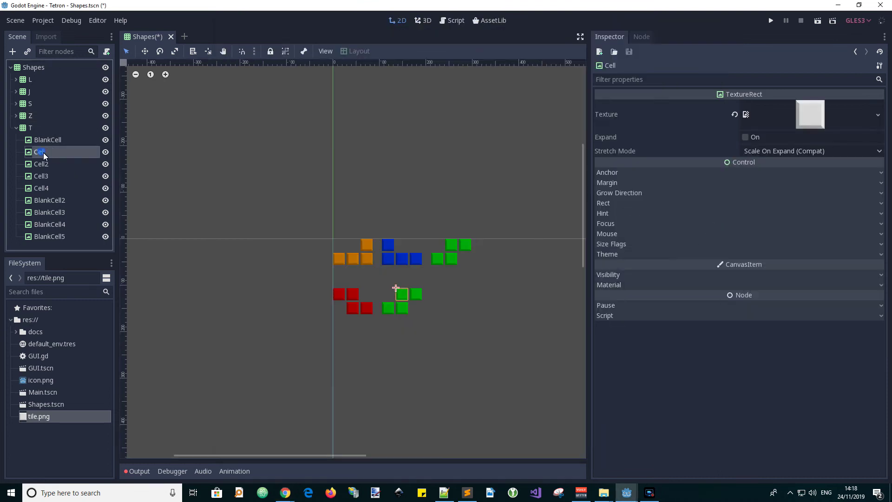
pyautogui.moveTo(50, 202); pyautogui.dragTo(51, 163)
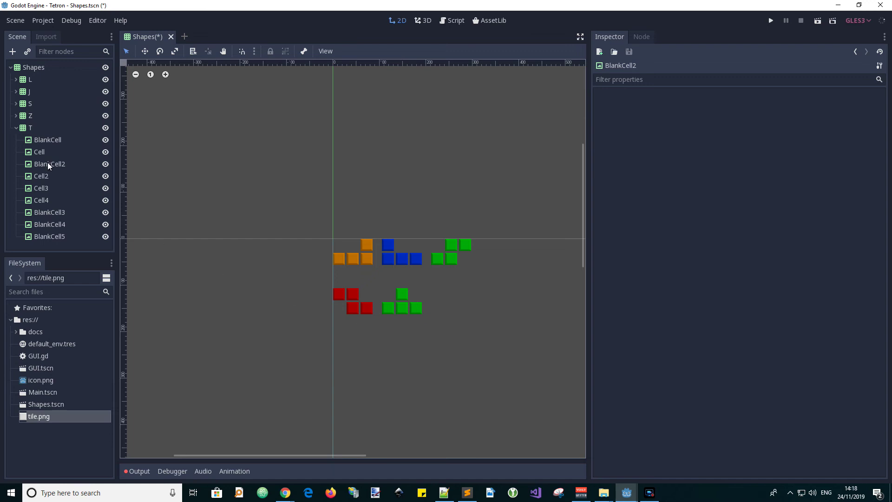
# Set the T node's Modulate colour to purple (9e00d0) as in the design document, then collapse T.
pyautogui.click(35, 129)
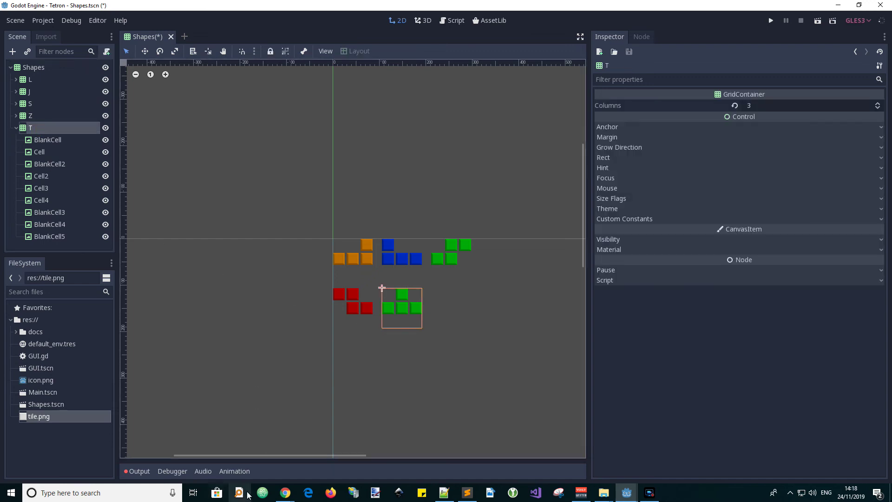
pyautogui.moveTo(287, 493)
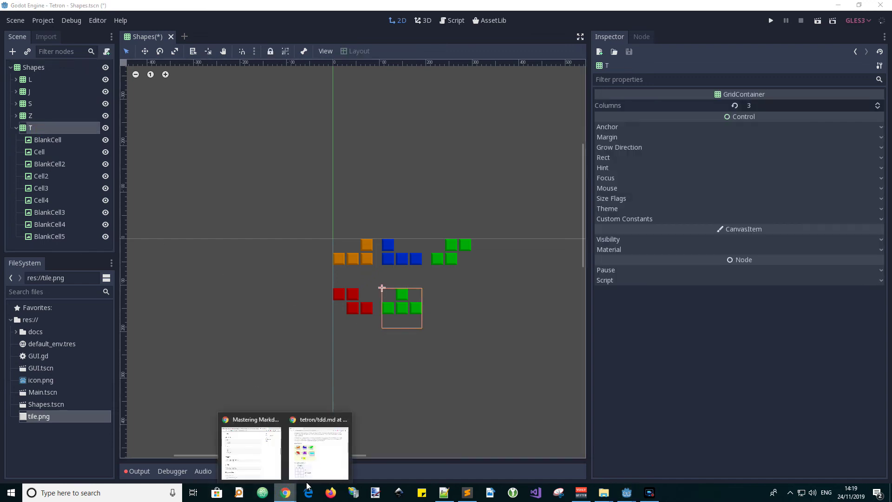
pyautogui.click(32, 129)
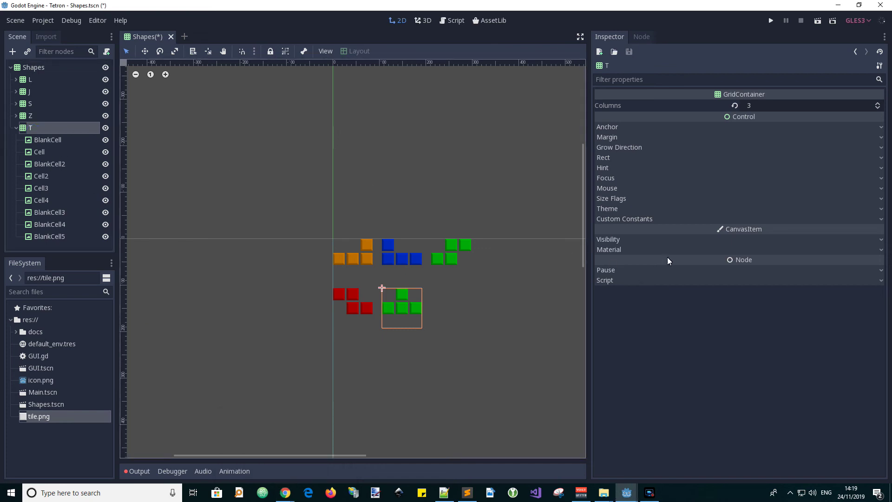
pyautogui.click(728, 238)
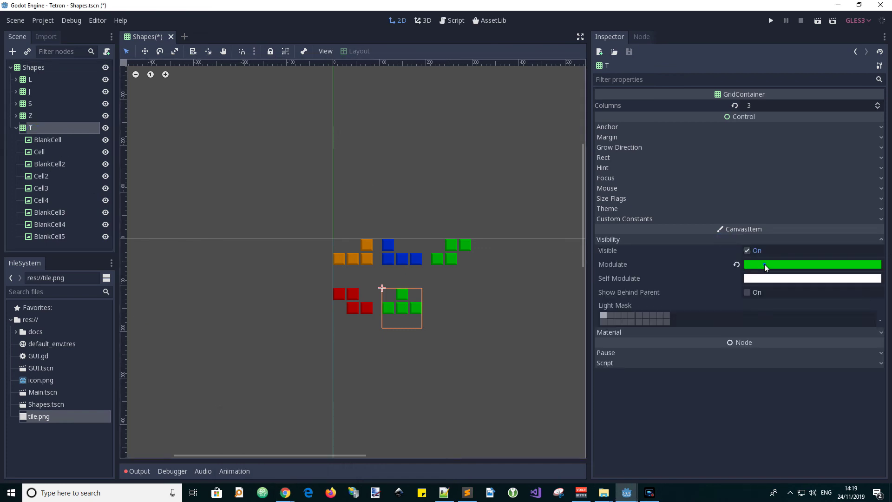
pyautogui.click(764, 264)
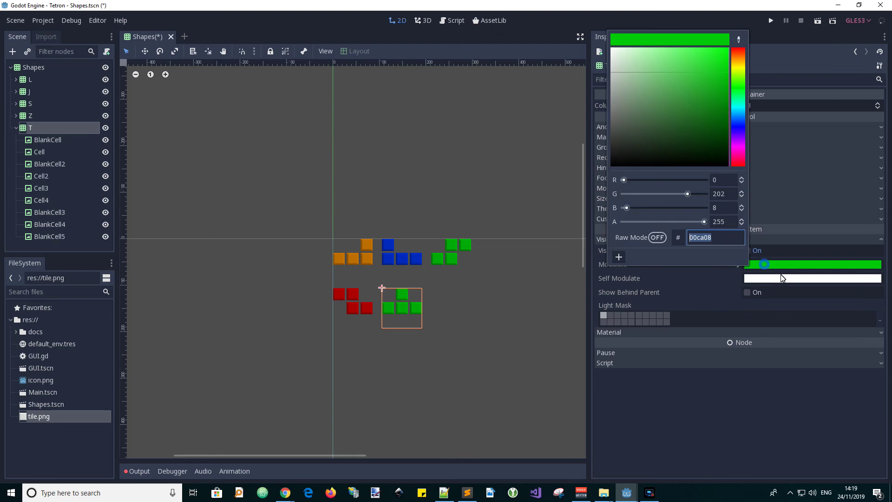
pyautogui.click(712, 99)
pyautogui.moveTo(712, 99); pyautogui.dragTo(747, 74)
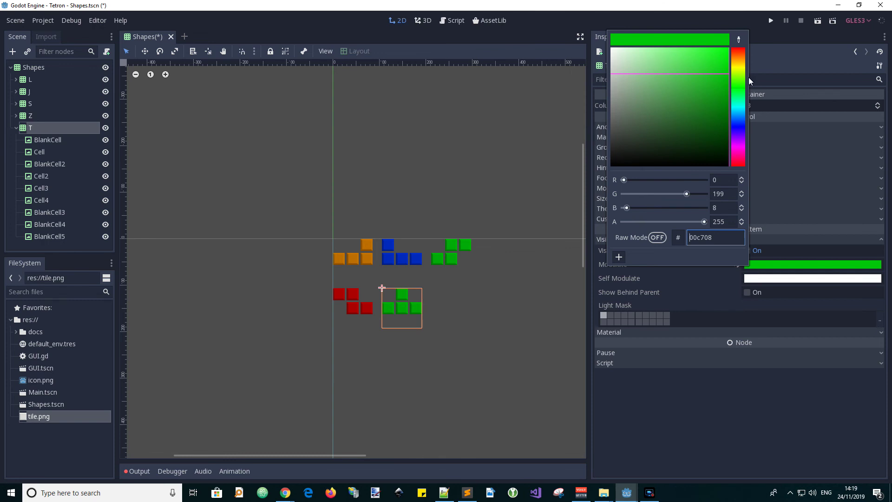
pyautogui.click(738, 142)
pyautogui.moveTo(715, 92); pyautogui.dragTo(733, 69)
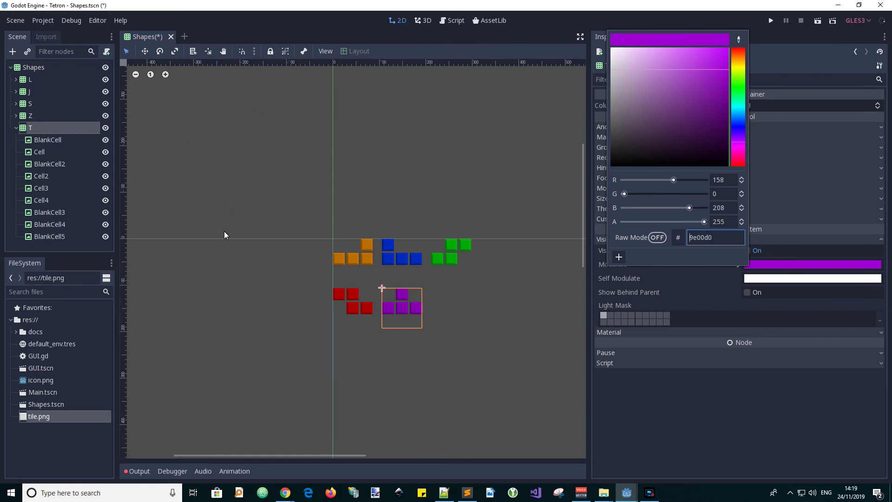
pyautogui.click(16, 127)
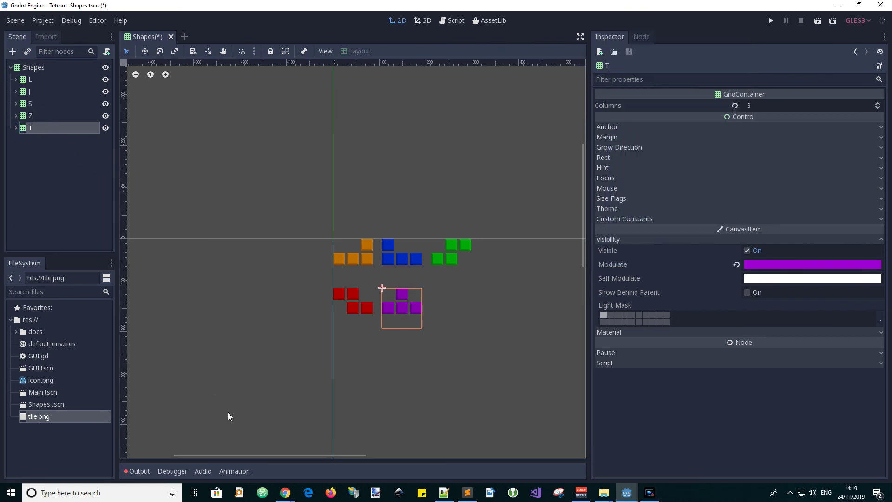
# Examine the I shape pattern in the design document and the T node's list of cells in Godot.
pyautogui.click(286, 495)
pyautogui.click(324, 472)
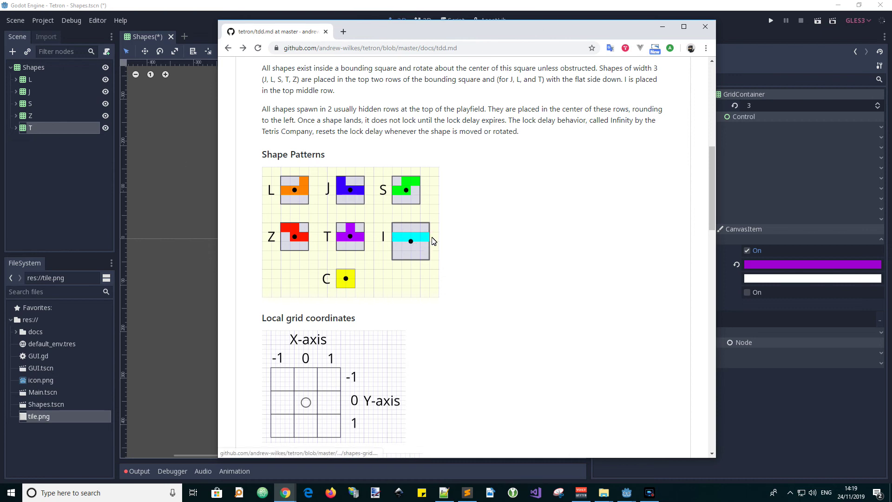
pyautogui.click(15, 129)
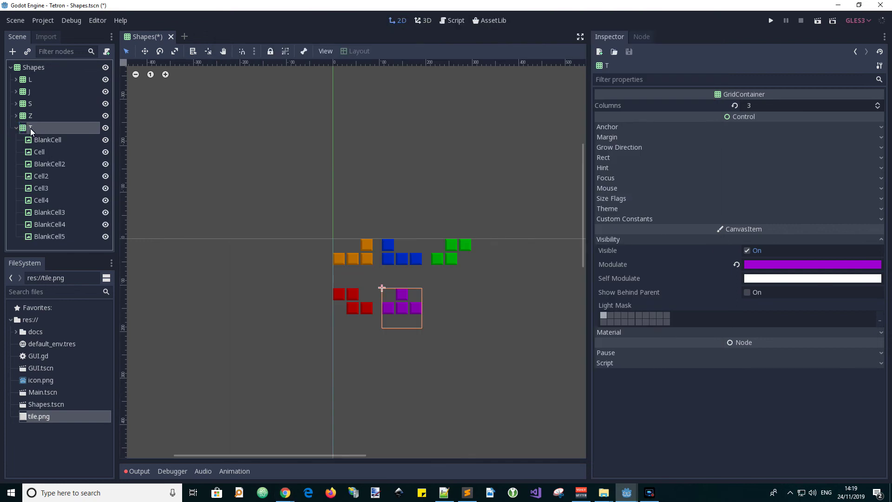
pyautogui.click(15, 128)
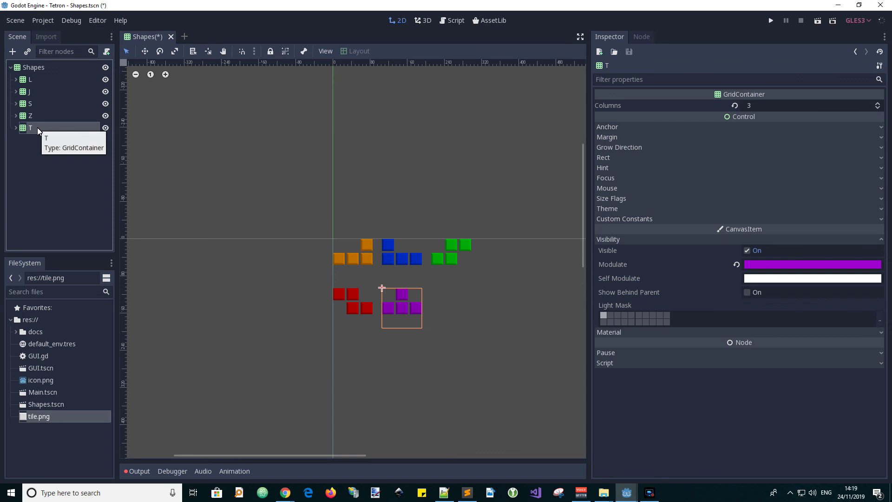
# Duplicate the T grid container, rename the copy I and set its Columns to 4.
pyautogui.hotkey('ctrl', 'd')
pyautogui.doubleClick(40, 140)
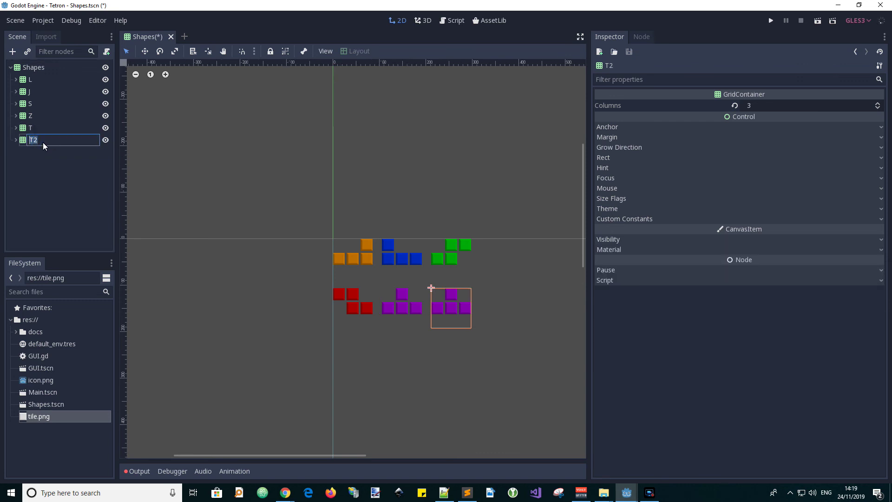
pyautogui.press('Return')
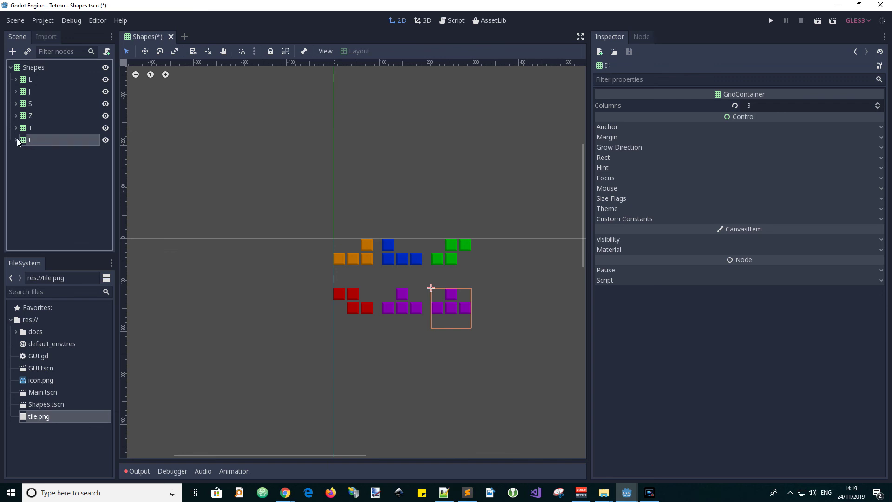
pyautogui.doubleClick(34, 139)
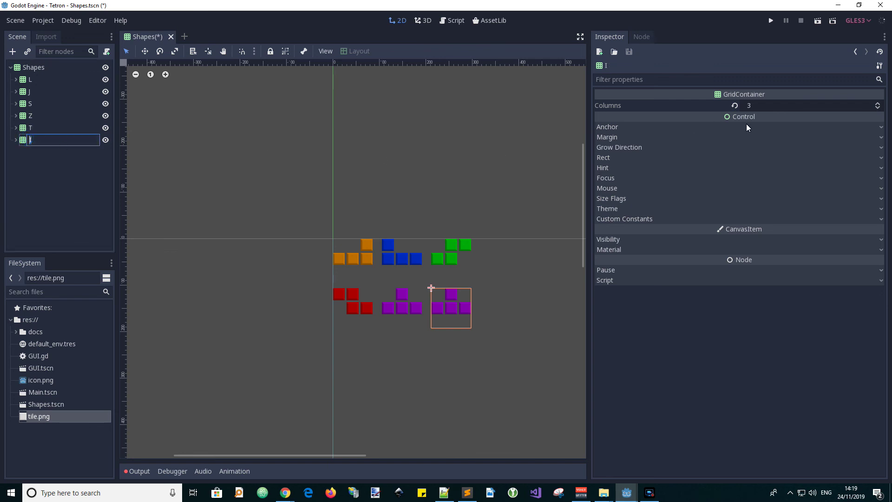
pyautogui.click(877, 103)
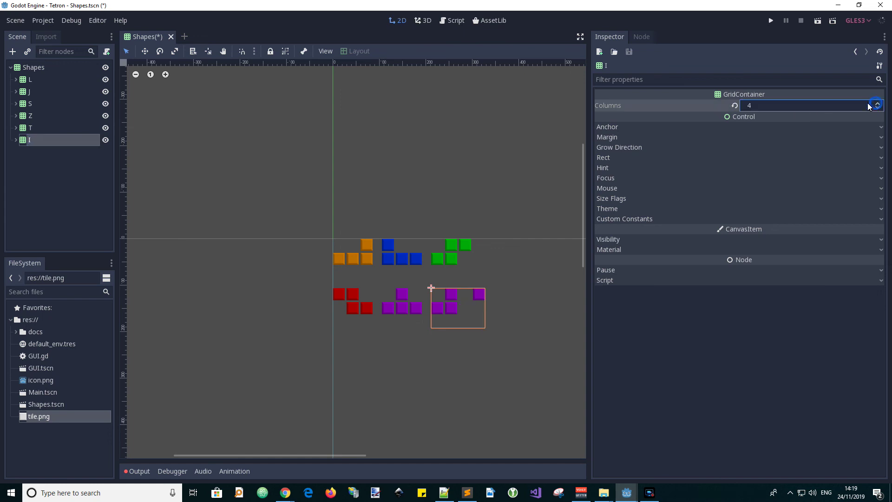
# In the I node, move BlankCell2, BlankCell3 and BlankCell4 directly below BlankCell, ahead of Cell, so the coloured cells form the second row.
pyautogui.click(15, 140)
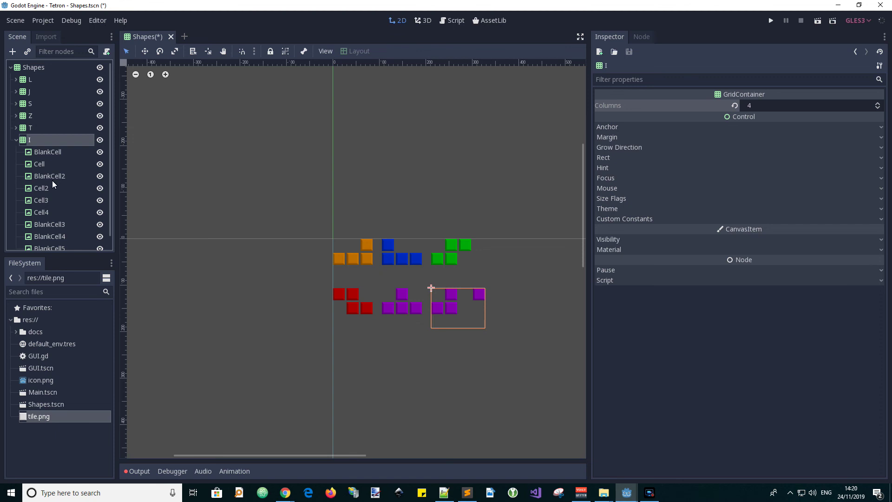
pyautogui.moveTo(52, 177); pyautogui.dragTo(48, 157)
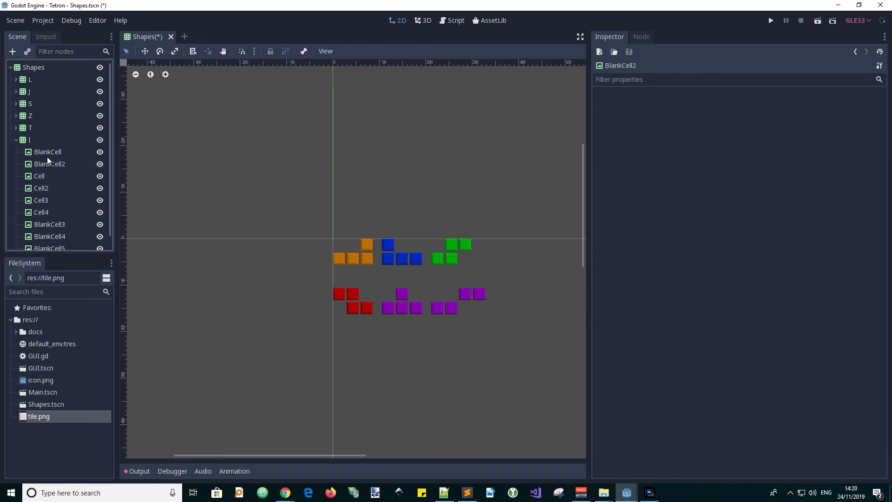
pyautogui.moveTo(51, 225); pyautogui.dragTo(55, 170)
pyautogui.moveTo(58, 238); pyautogui.dragTo(63, 183)
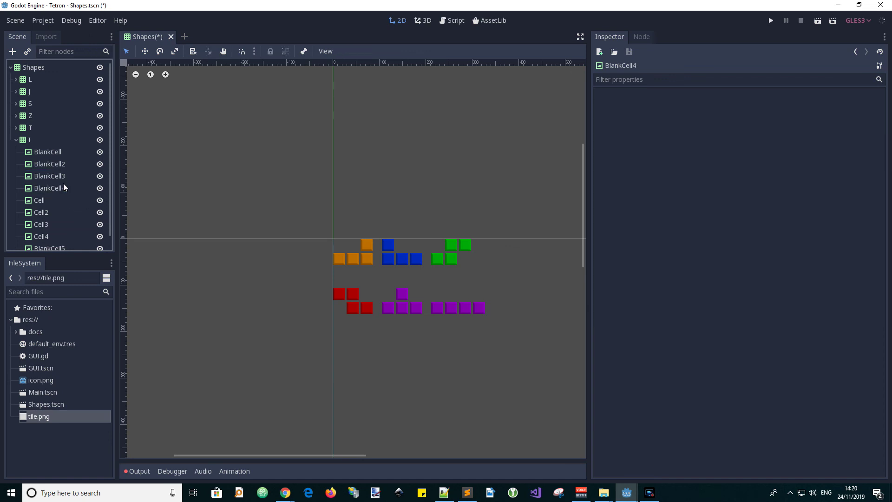
# Duplicate BlankCell5 in the I node repeatedly until blank cells fill the two rows below the coloured cells.
pyautogui.moveTo(111, 169); pyautogui.dragTo(118, 205)
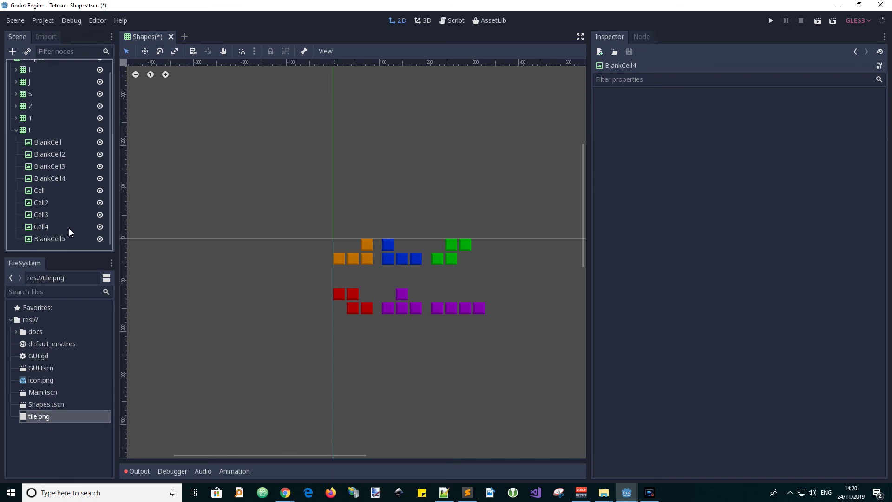
pyautogui.click(54, 239)
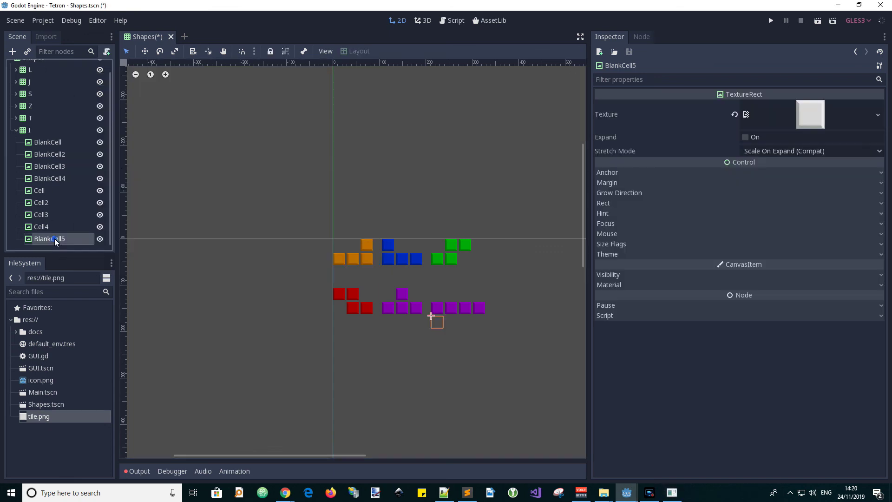
pyautogui.hotkey('ctrl', 'd')
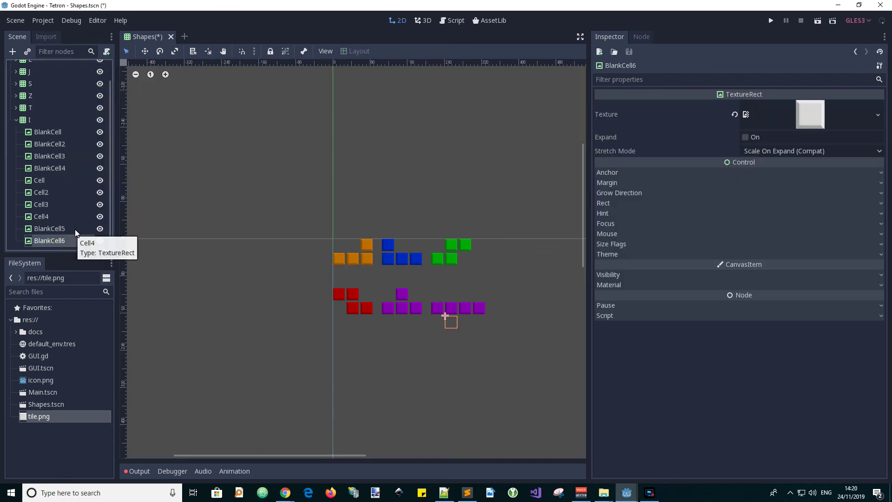
pyautogui.hotkey('ctrl', 'd')
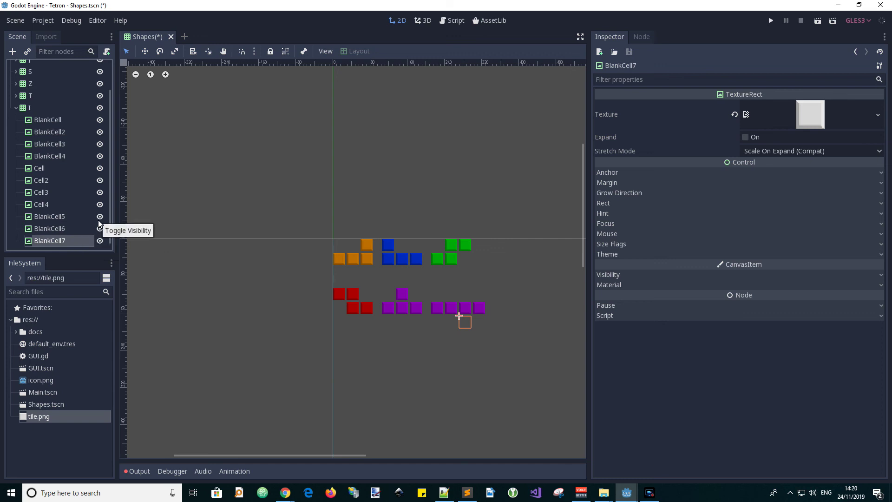
pyautogui.hotkey('ctrl', 'd')
pyautogui.click(63, 241)
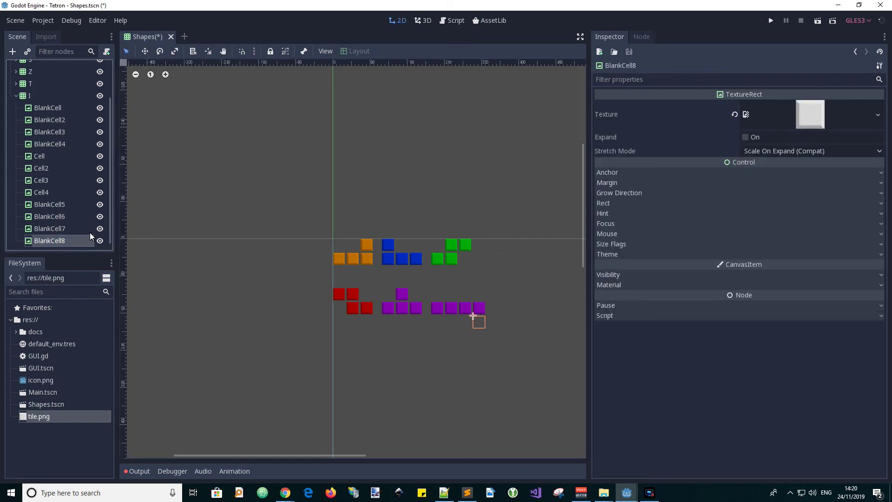
pyautogui.hotkey('ctrl', 'd')
pyautogui.hotkey('ctrl', 'd')
pyautogui.hotkey('ctrl', 'd')
pyautogui.hotkey('ctrl', 'd')
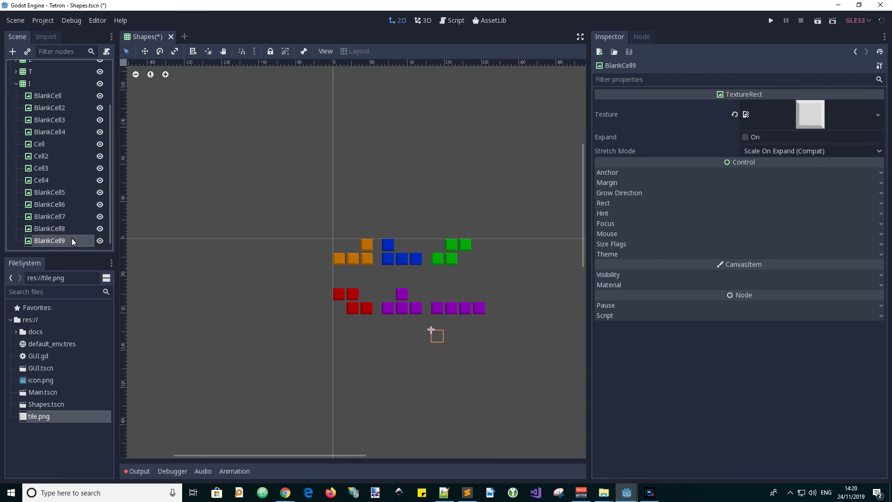
# Check the I shape in the design document, set the I node's Modulate colour to cyan and collapse I.
pyautogui.click(439, 290)
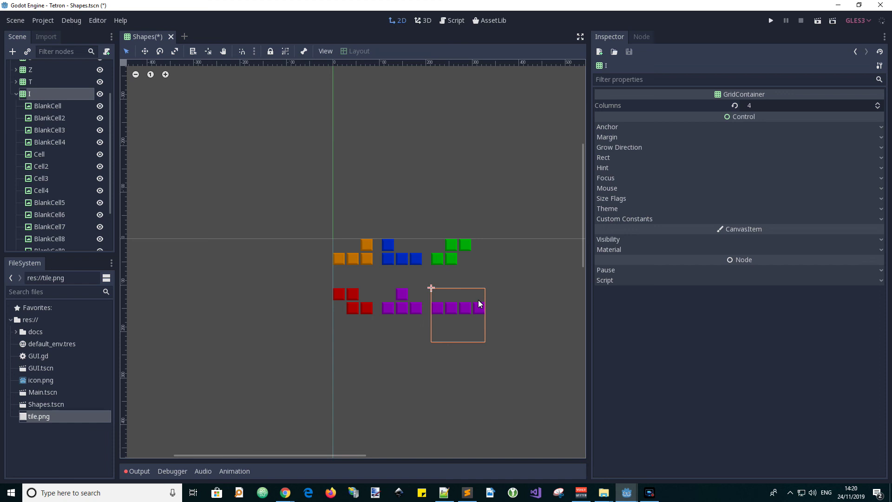
pyautogui.moveTo(285, 492)
pyautogui.click(327, 454)
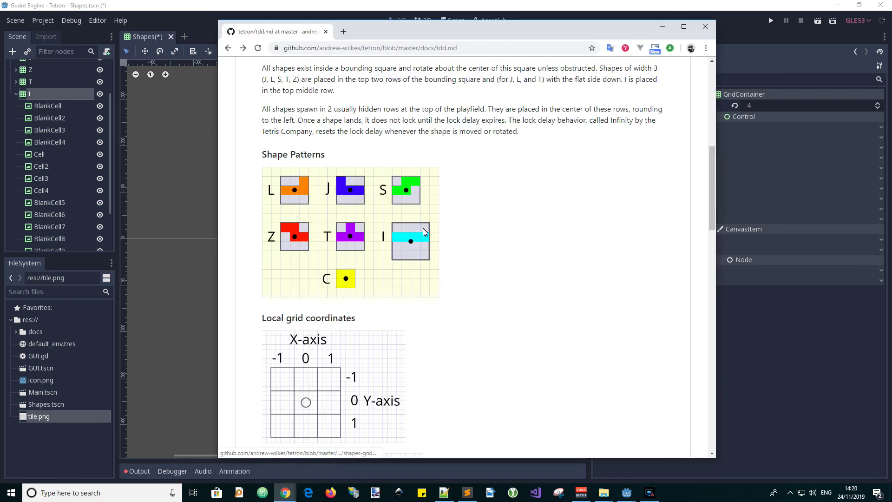
pyautogui.click(29, 92)
pyautogui.click(43, 71)
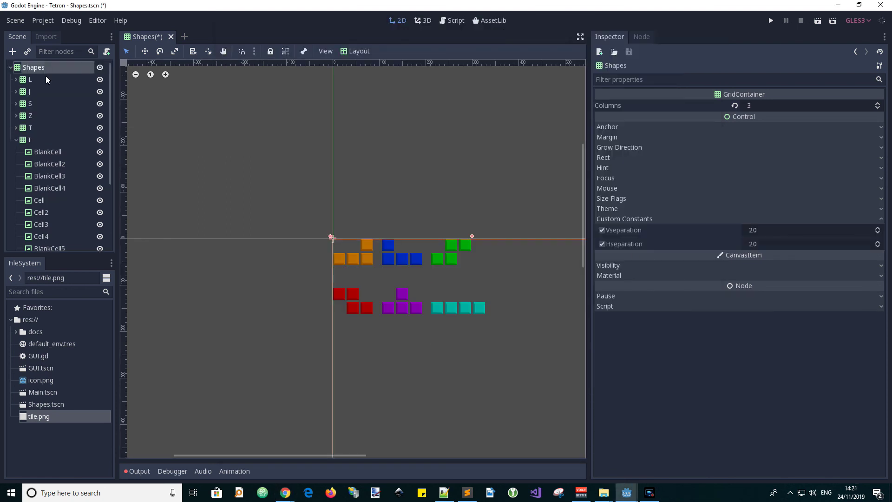
pyautogui.click(16, 139)
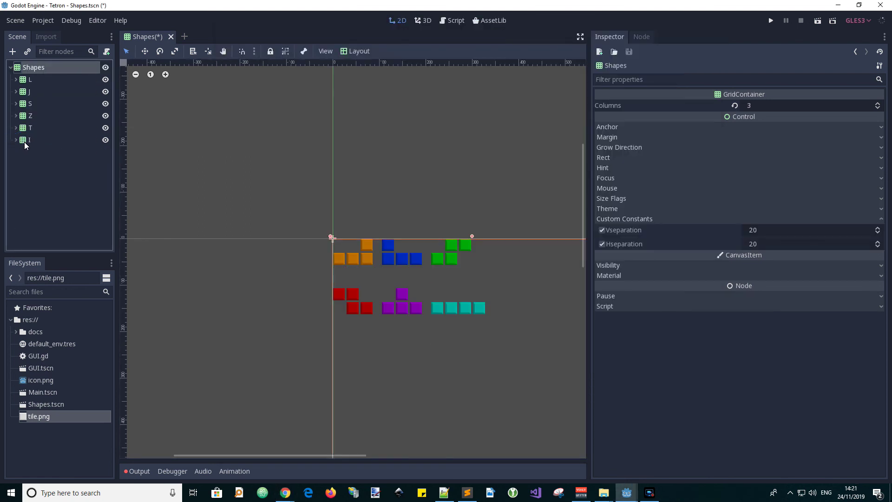
# Following the C pattern in the design document, duplicate L, rename the copy C, set its Columns to 2 and keep only the coloured cells.
pyautogui.moveTo(285, 493)
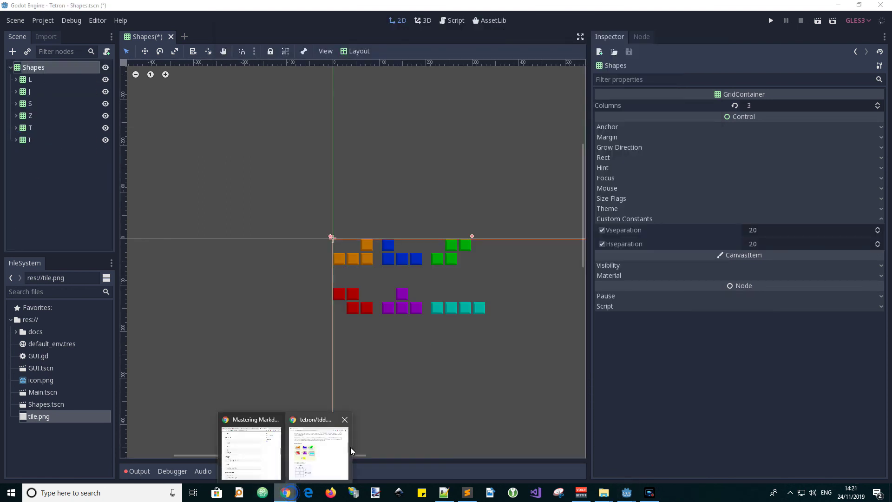
pyautogui.click(340, 460)
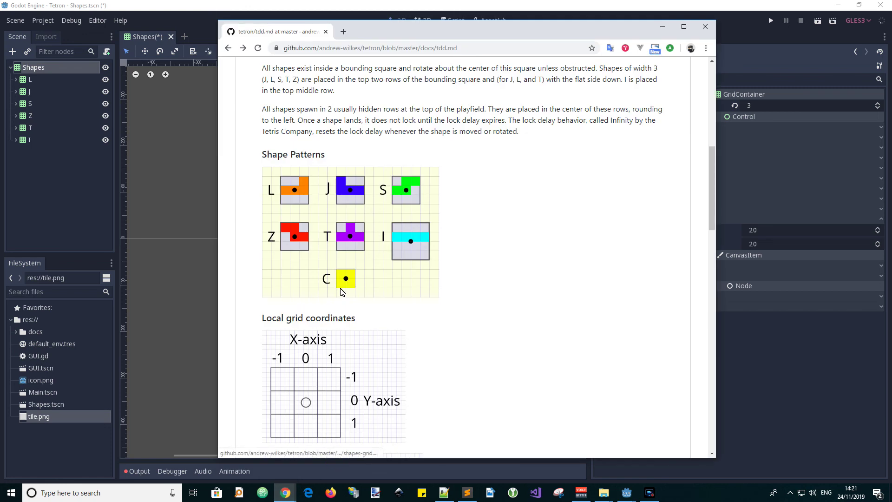
pyautogui.click(36, 68)
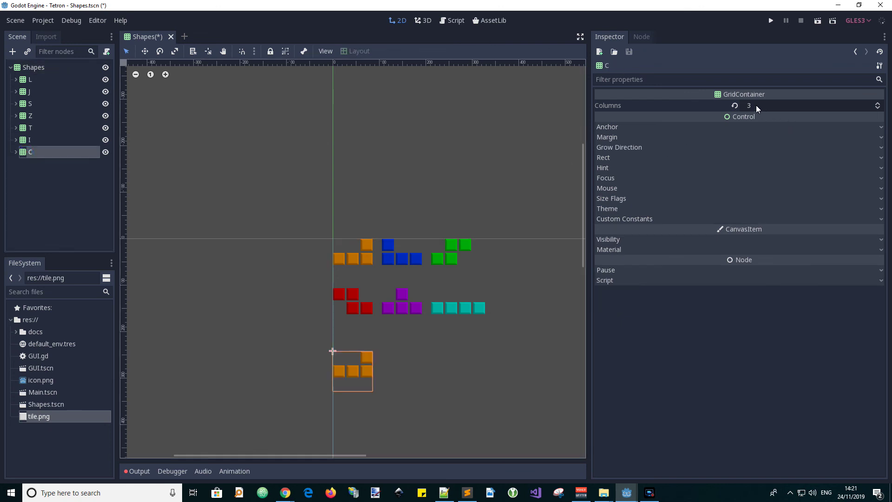
pyautogui.click(878, 108)
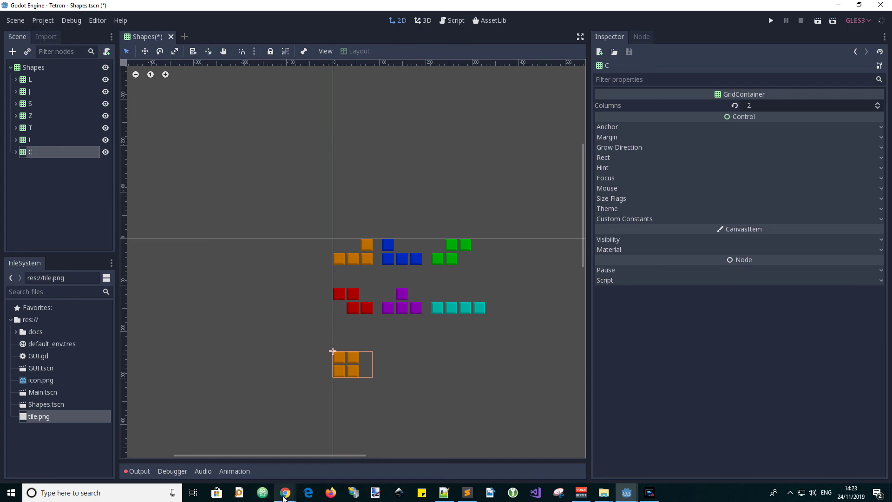
# Check the C shape's colour in the design document and set the C node's Modulate colour to yellow.
pyautogui.moveTo(283, 496)
pyautogui.click(312, 458)
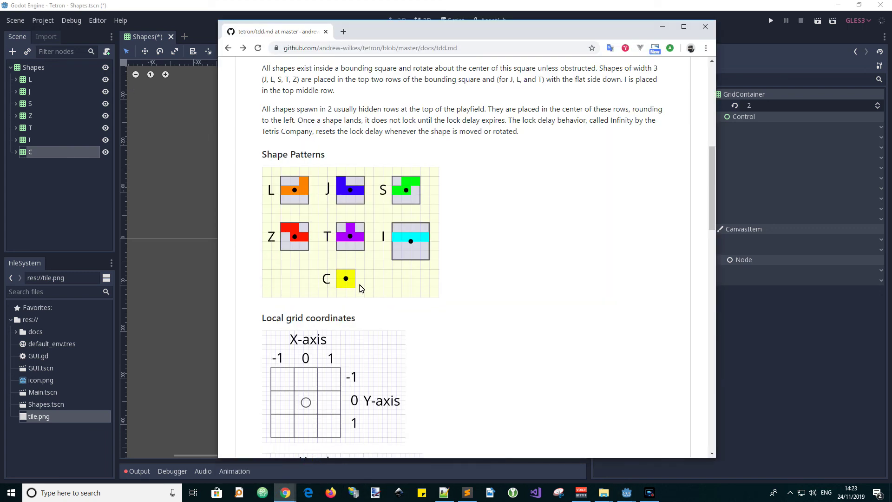
pyautogui.click(34, 152)
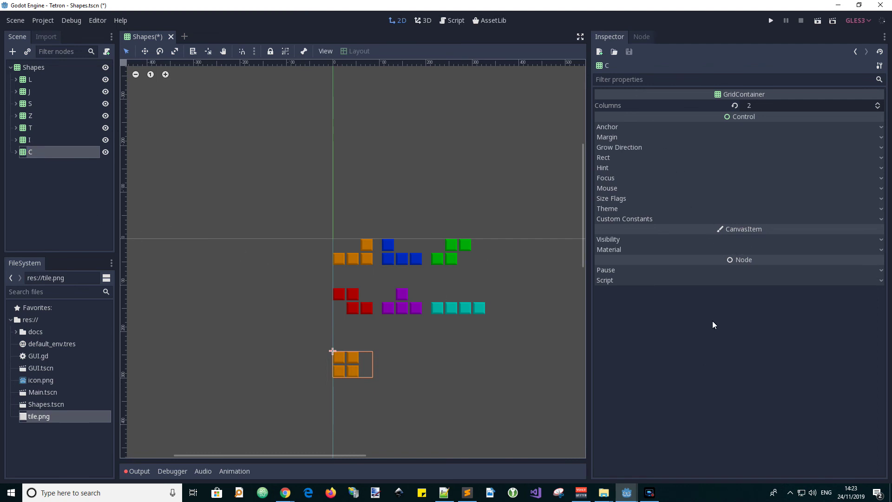
pyautogui.click(726, 237)
pyautogui.click(776, 265)
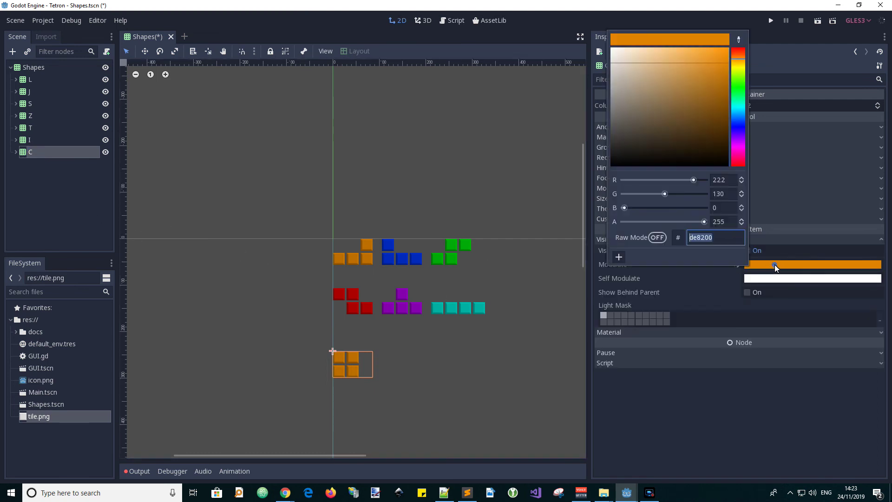
pyautogui.click(739, 68)
# Save and run the Shapes scene to check all its shapes, close the game window and expand the Shapes node.
pyautogui.click(28, 67)
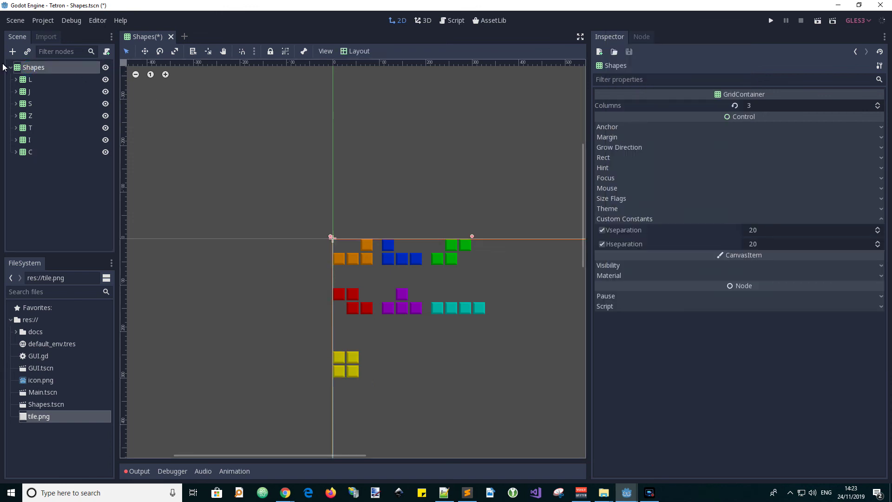
pyautogui.click(11, 68)
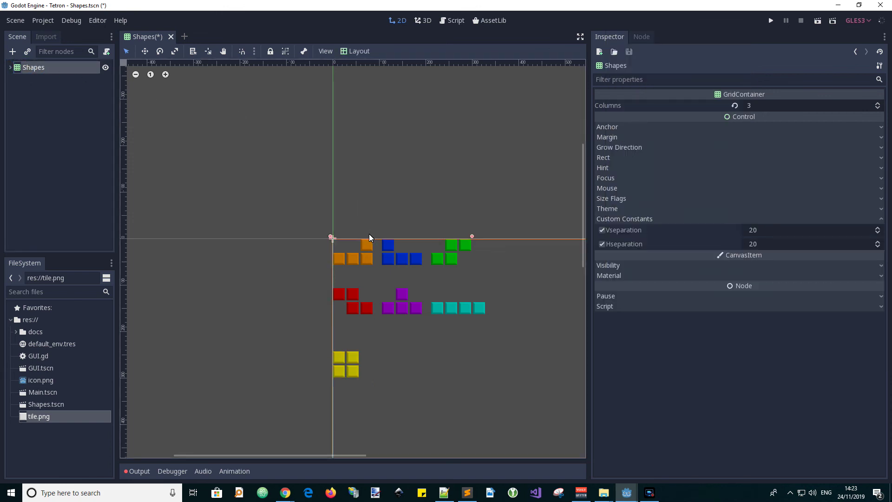
pyautogui.press('F6')
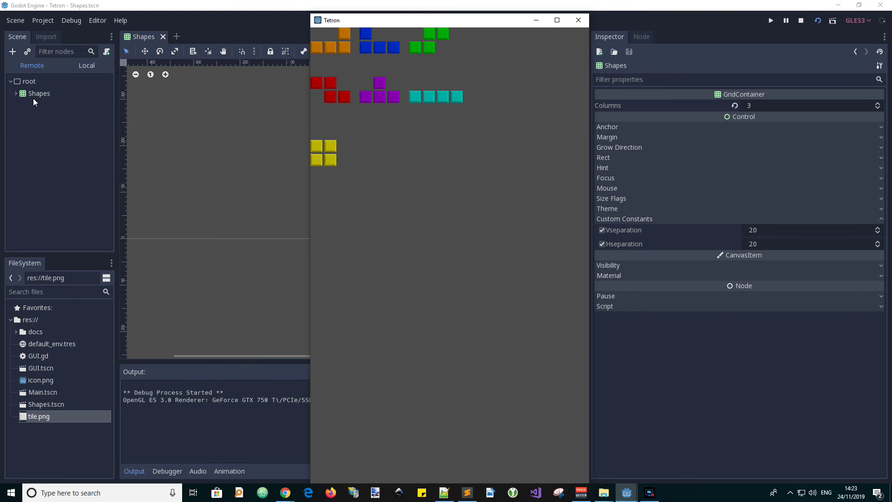
pyautogui.click(578, 20)
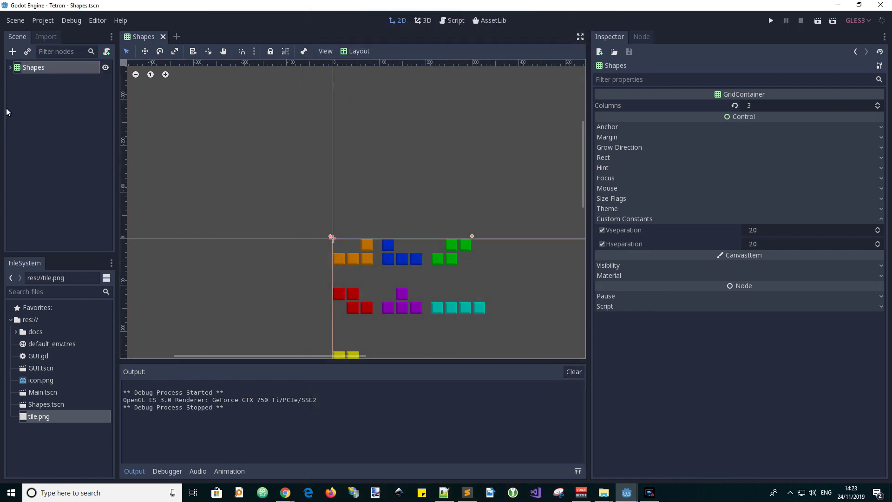
pyautogui.click(9, 67)
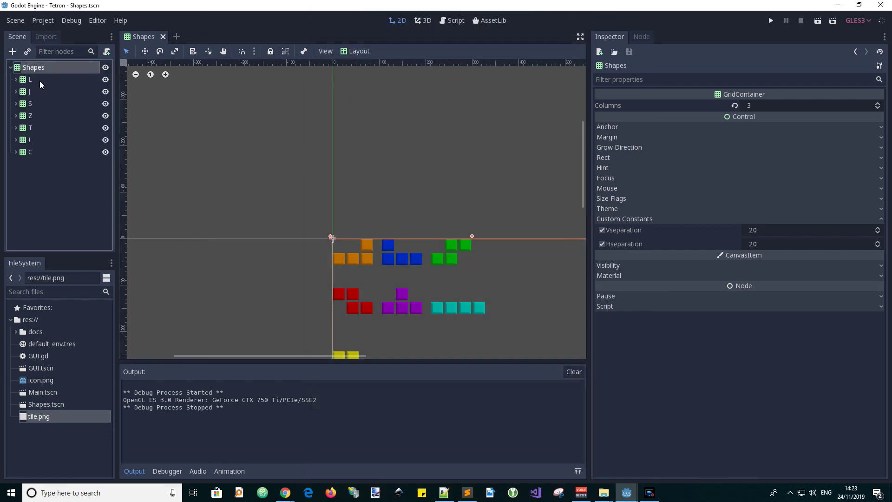